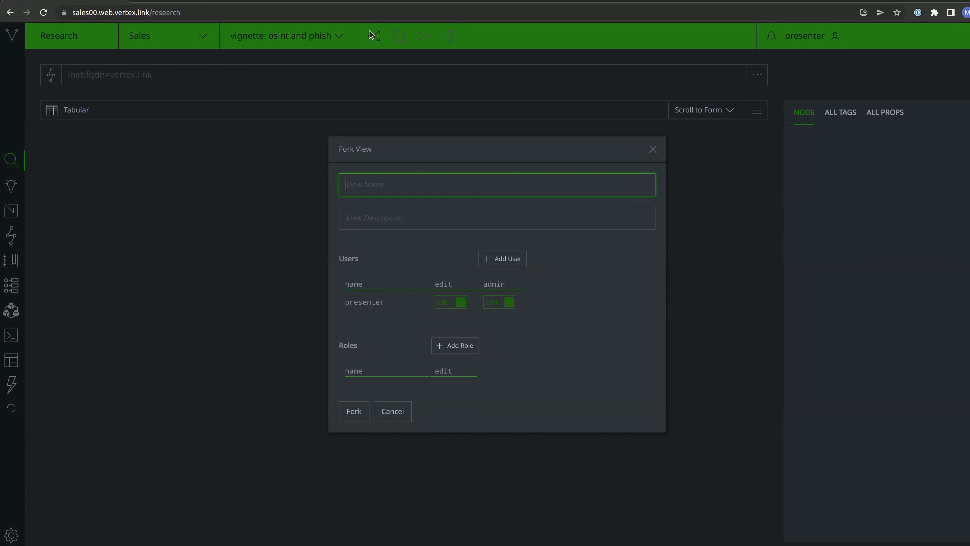
# - Fork the current view into a new view named osint
pyautogui.write('osint')
pyautogui.click(346, 413)
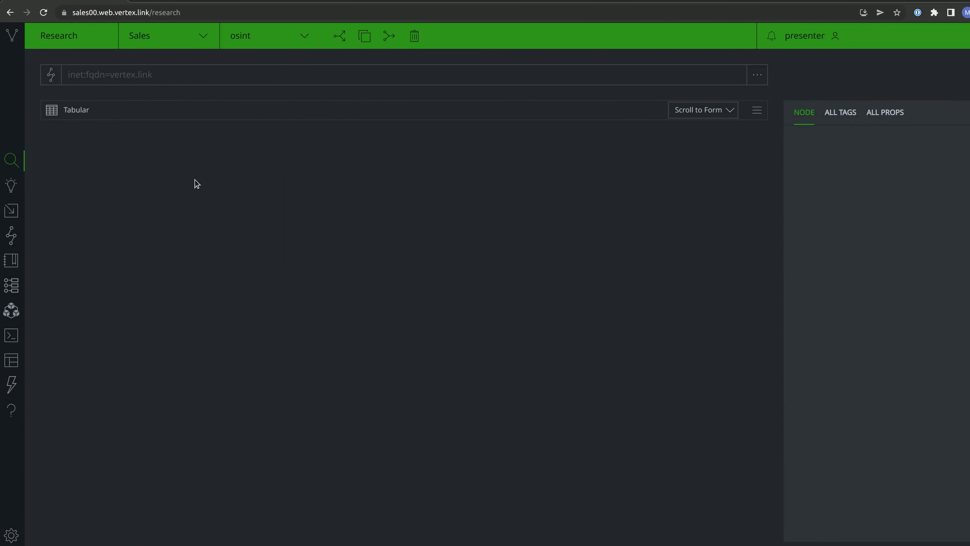
# - Open the Sunburst document in Spotlight and read through the report down to the SolarWinds updates website URL
pyautogui.click(11, 186)
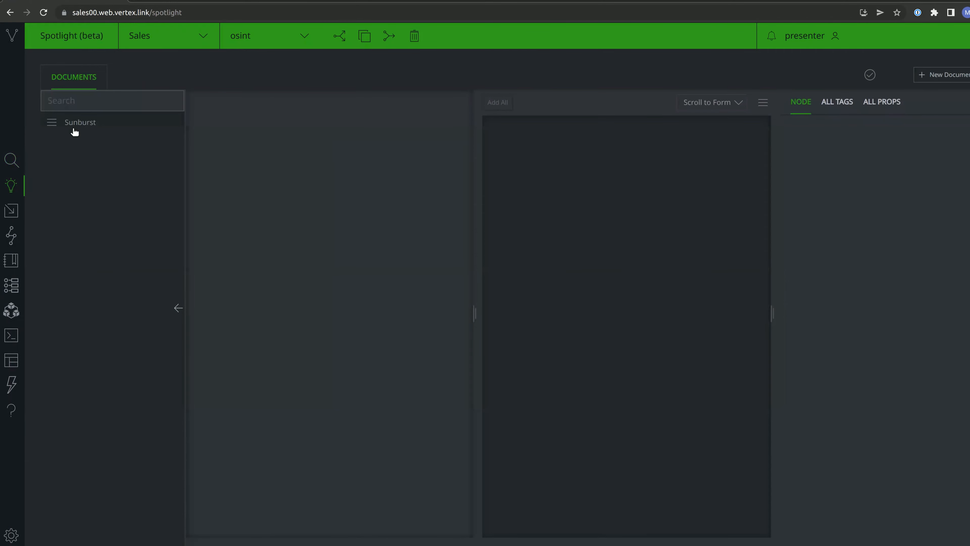
pyautogui.click(80, 122)
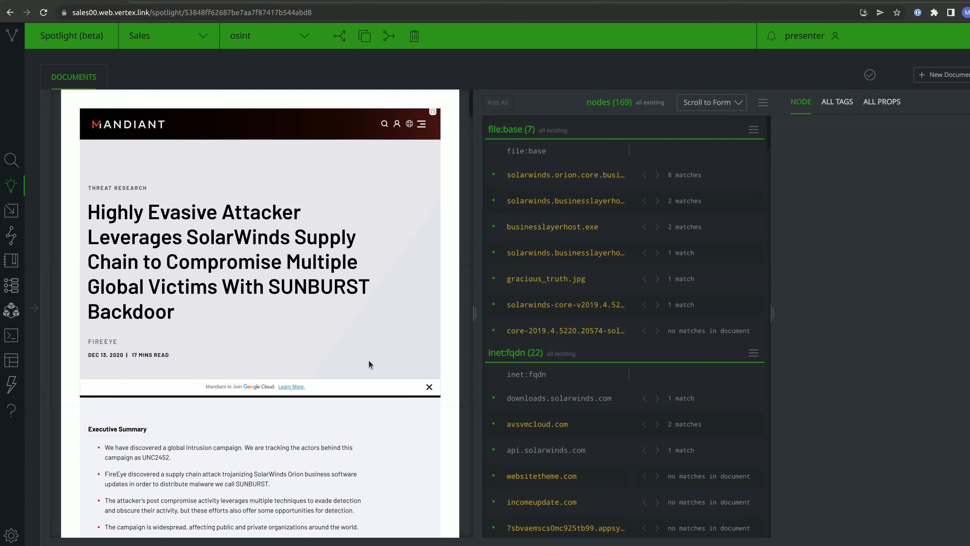
pyautogui.scroll(-5, 369, 361)
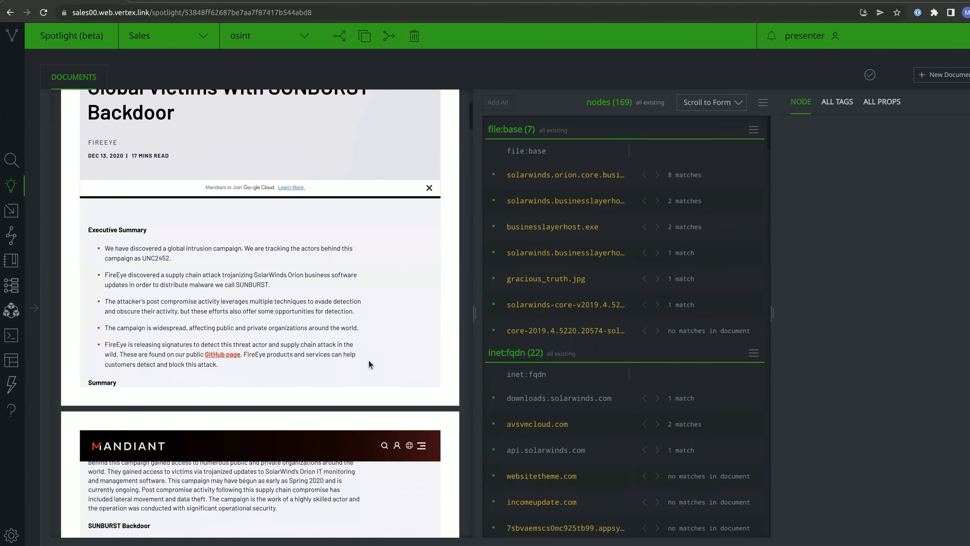
pyautogui.scroll(-7, 368, 360)
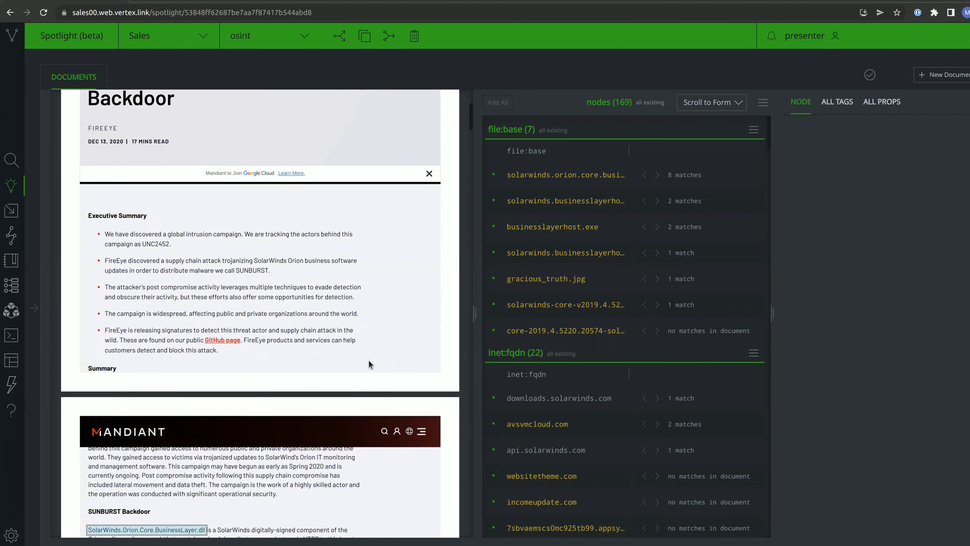
pyautogui.scroll(-10, 368, 360)
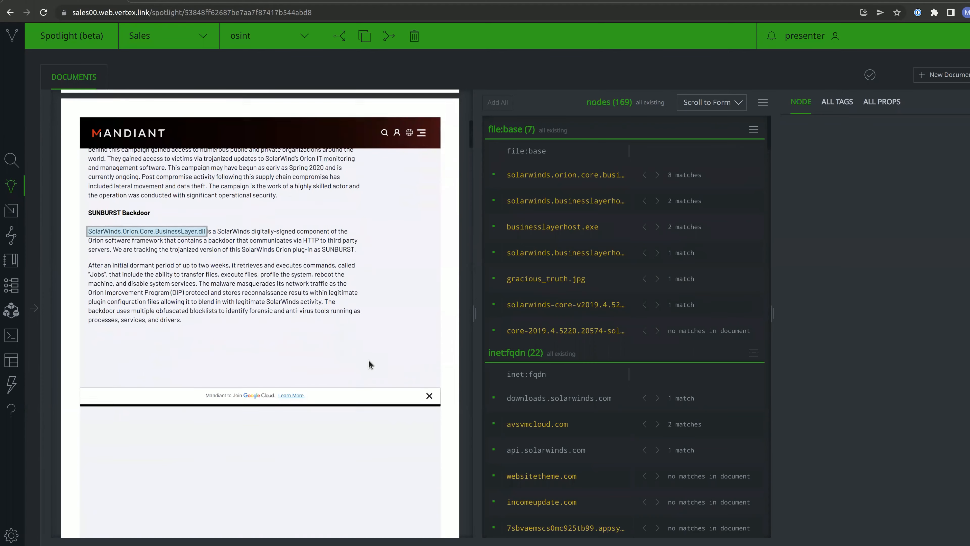
pyautogui.scroll(-9, 368, 360)
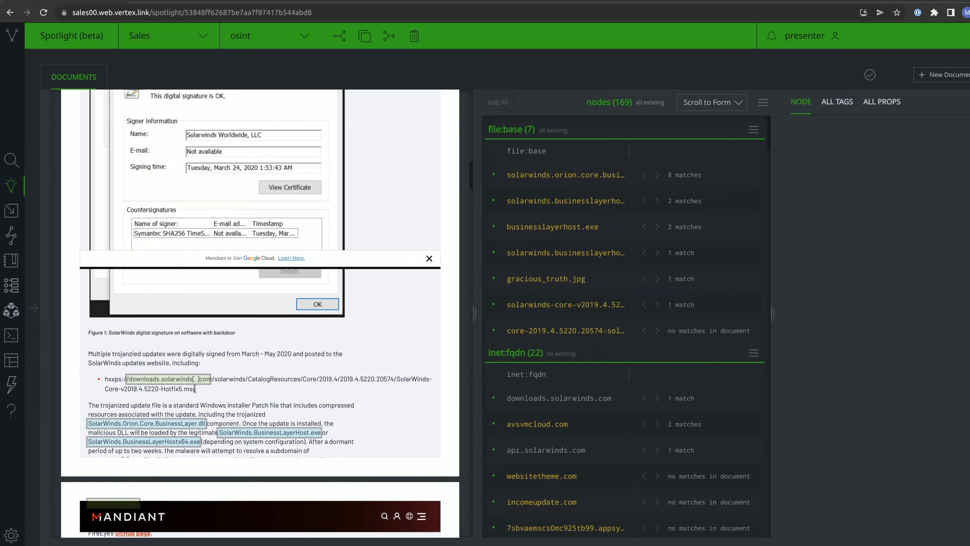
# - Start an inet:url node from the full defanged downloads.solarwinds.com hotfix link in the report text
pyautogui.moveTo(195, 388); pyautogui.dragTo(106, 375)
pyautogui.rightClick(105, 375)
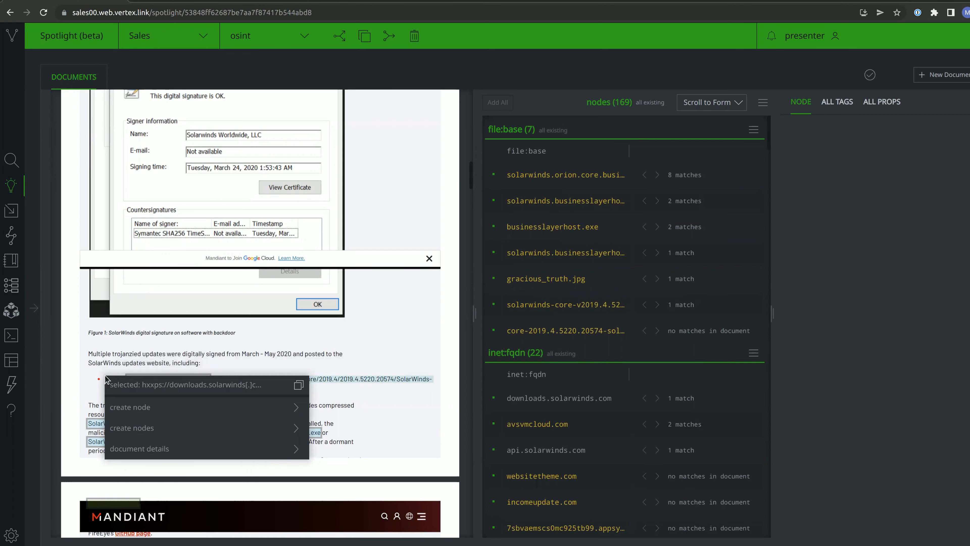
pyautogui.moveTo(176, 405)
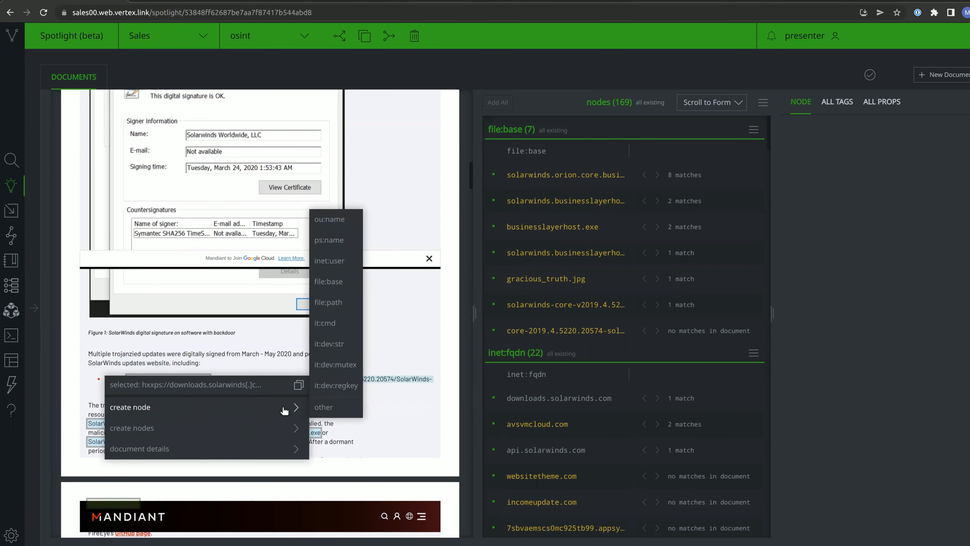
pyautogui.click(321, 406)
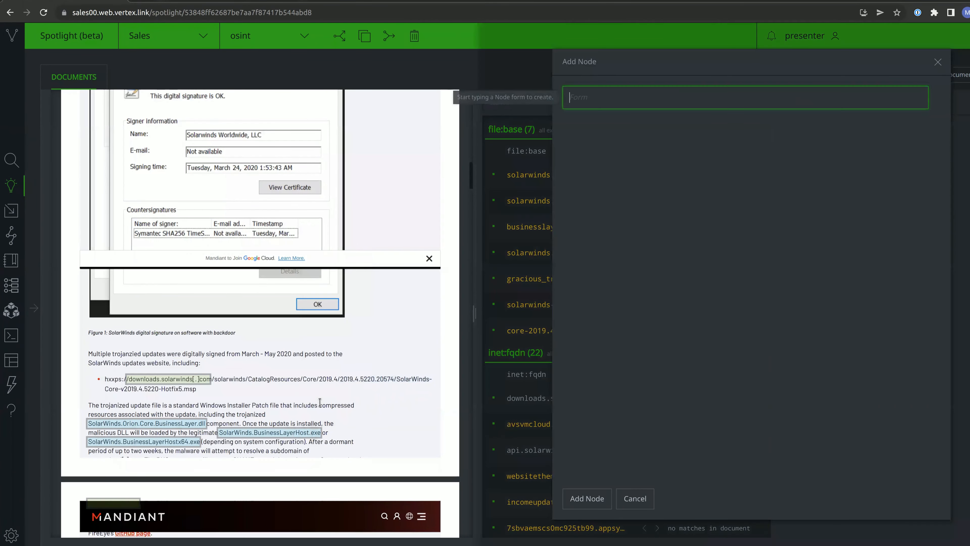
pyautogui.write('url')
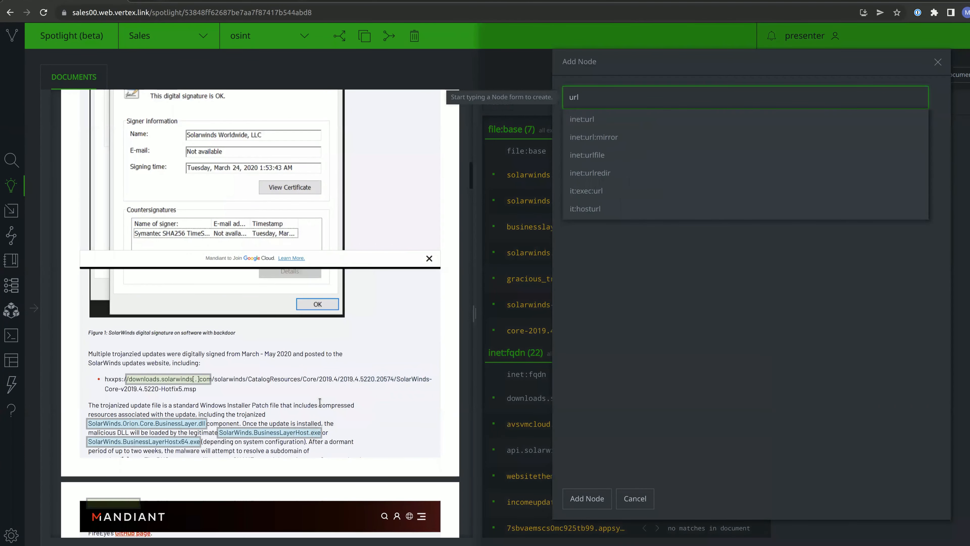
pyautogui.press('Down')
pyautogui.press('Return')
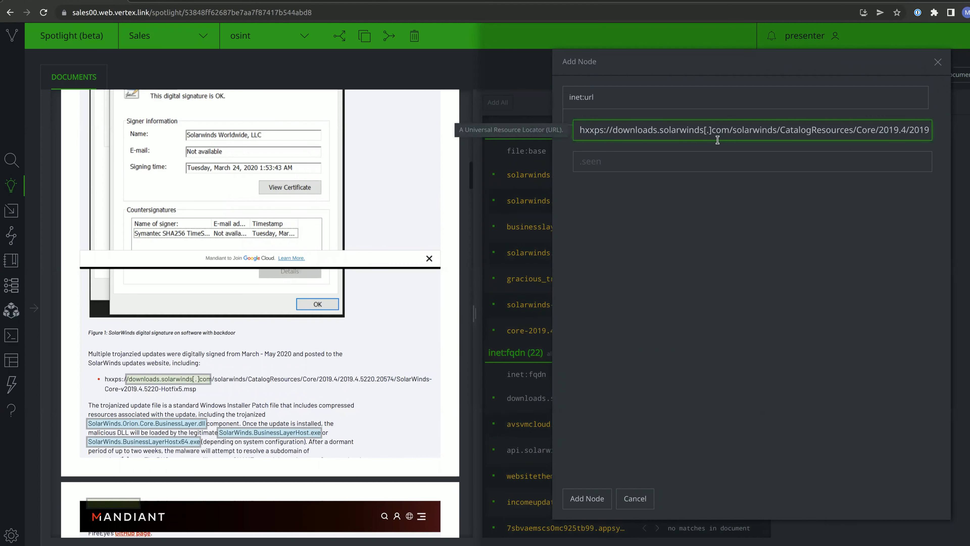
# - Correct the URL's scheme to https, remove the stray space before "Core-v2019.4" and add the node
pyautogui.click(595, 129)
pyautogui.press('BackSpace')
pyautogui.press('BackSpace')
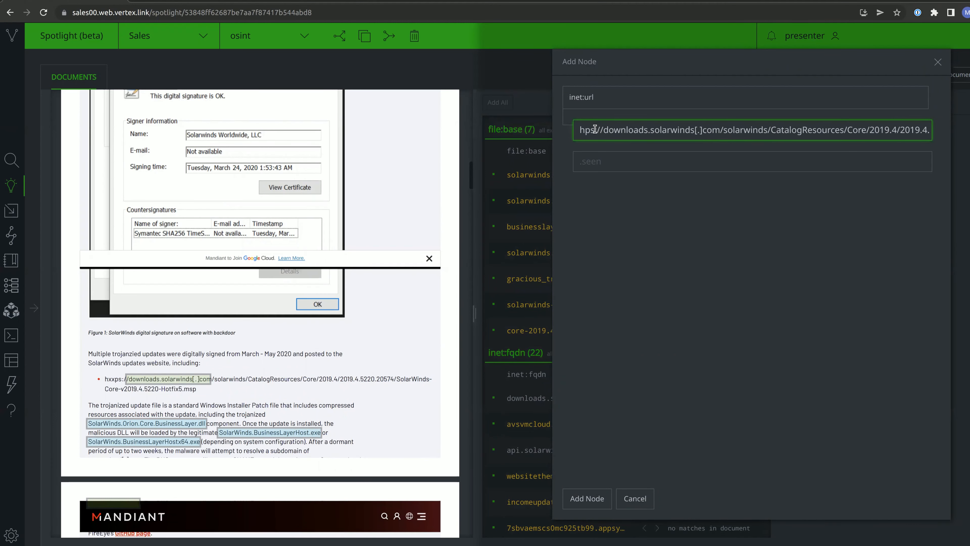
pyautogui.write('tt')
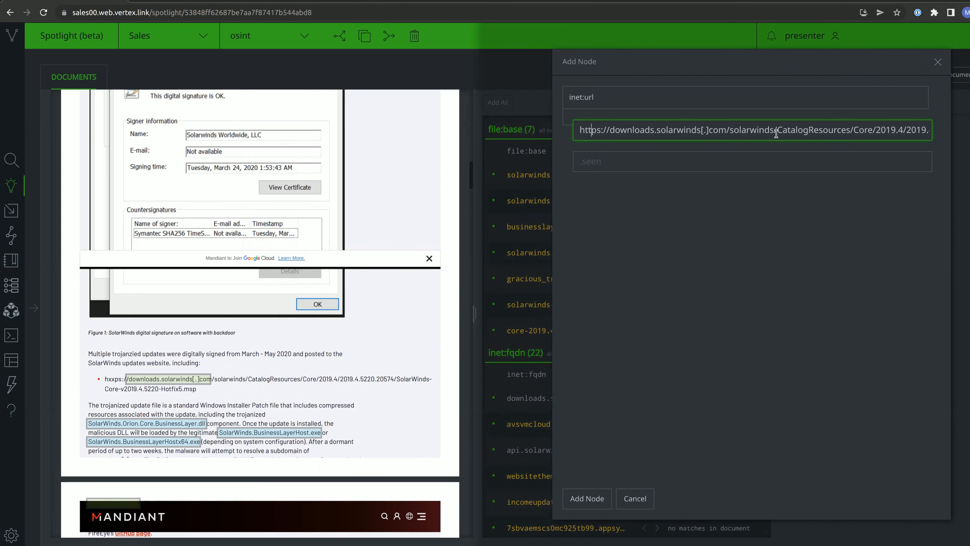
pyautogui.moveTo(859, 130); pyautogui.dragTo(942, 137)
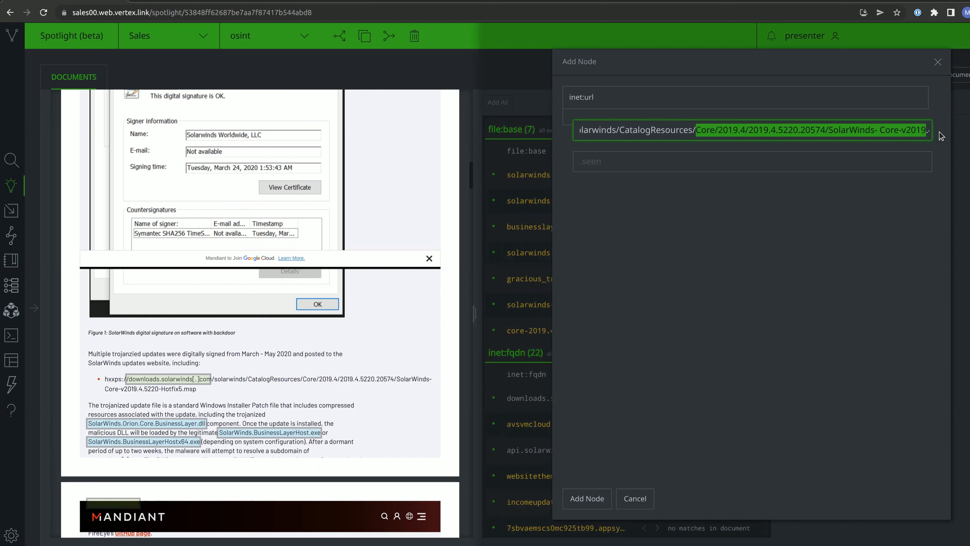
pyautogui.click(865, 130)
pyautogui.press('BackSpace')
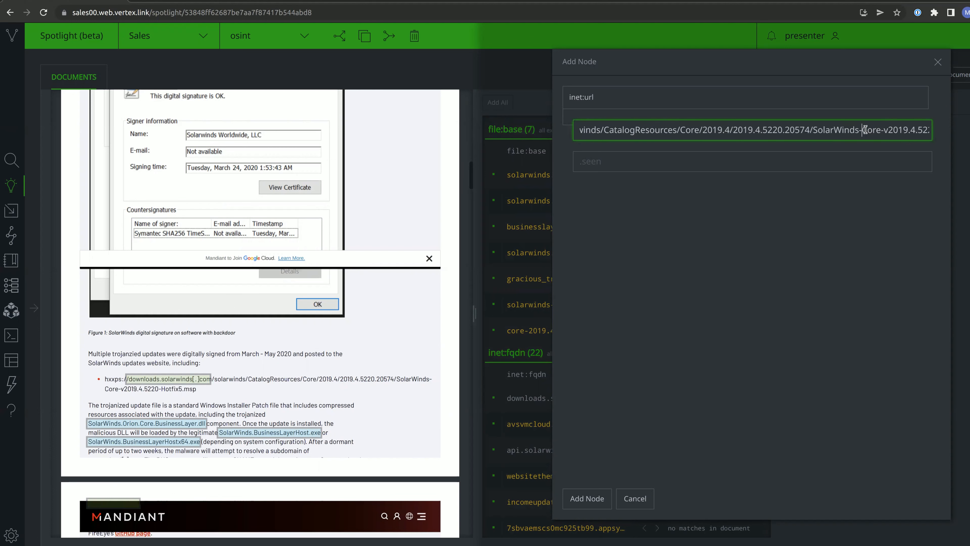
pyautogui.click(598, 498)
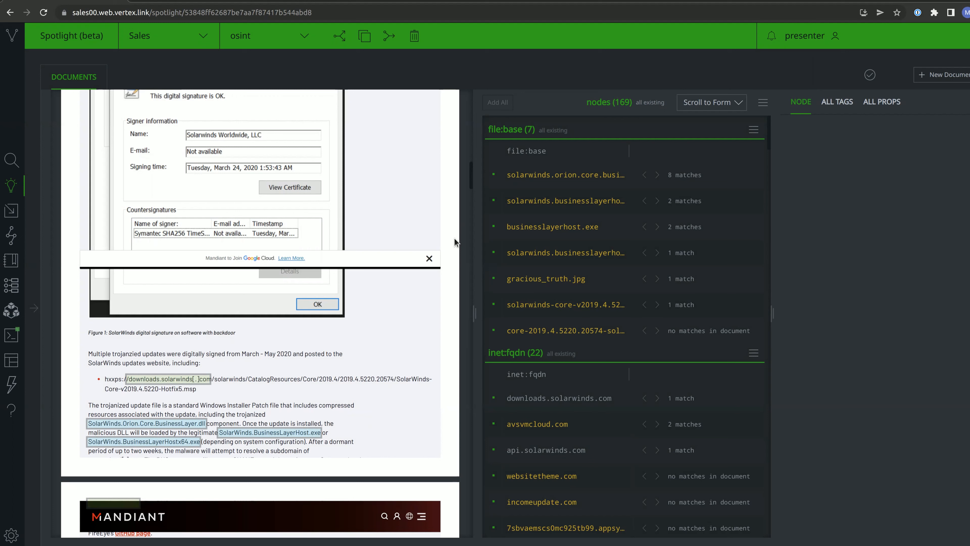
# - Examine the solarwinds.orion.core.businesslayer.dll file node's match in the document, its tags and its available operations
pyautogui.click(571, 178)
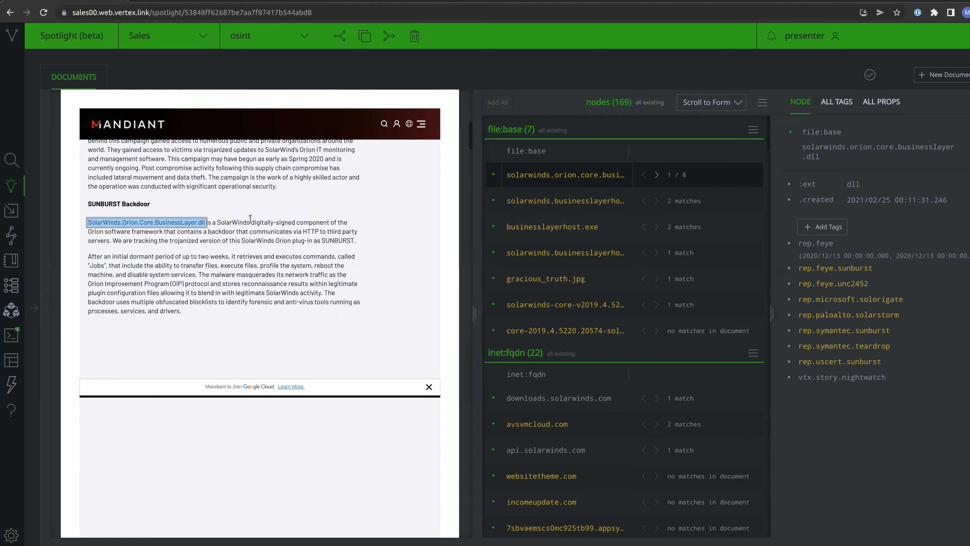
pyautogui.moveTo(205, 226)
pyautogui.moveTo(873, 365)
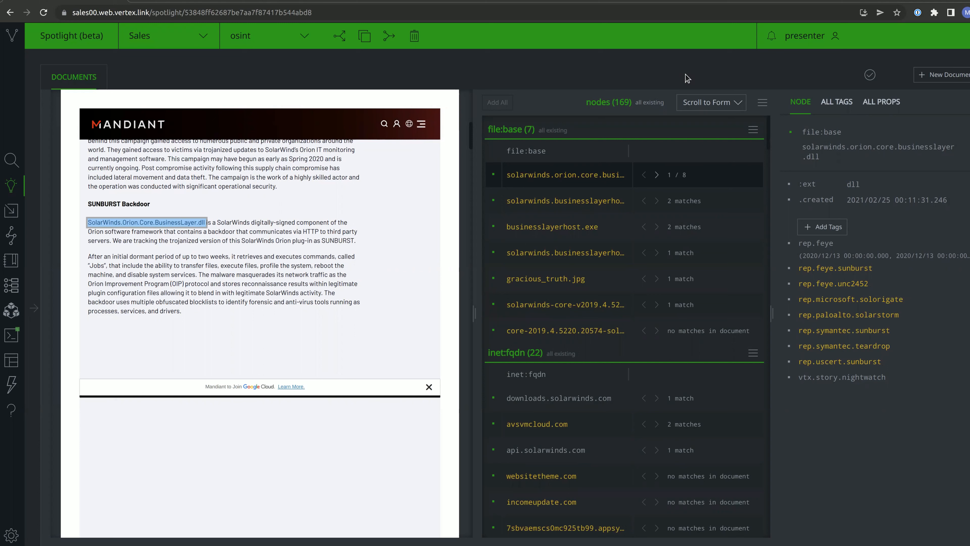
pyautogui.rightClick(588, 180)
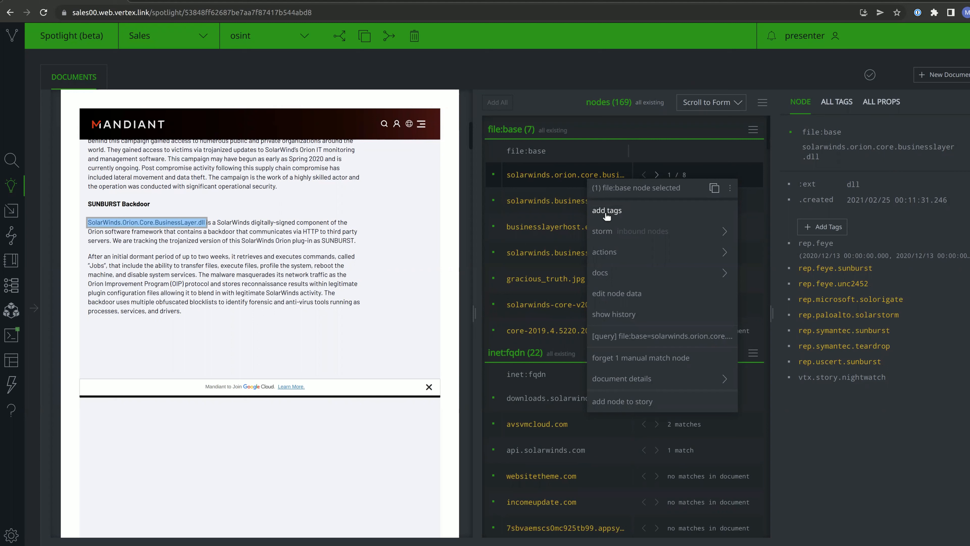
pyautogui.click(515, 175)
# - Examine the avsvmcloud.com domain node's properties and tags, and look over the enrichment actions available for it
pyautogui.scroll(-5, 514, 176)
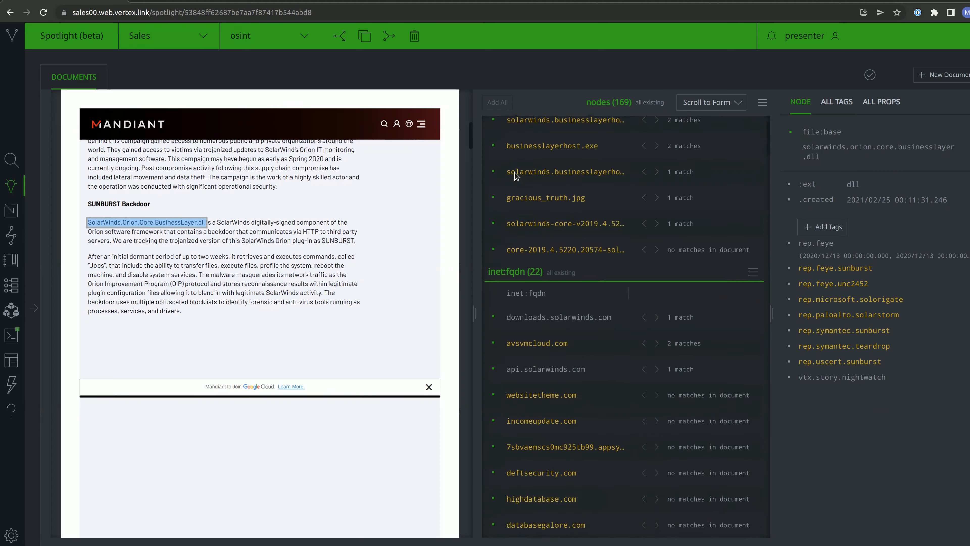
pyautogui.scroll(-1, 514, 175)
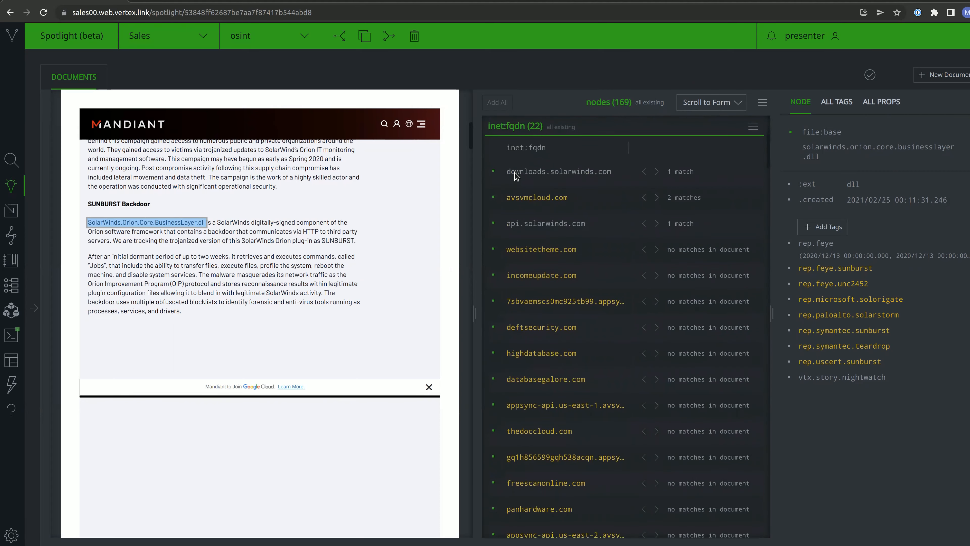
pyautogui.click(518, 198)
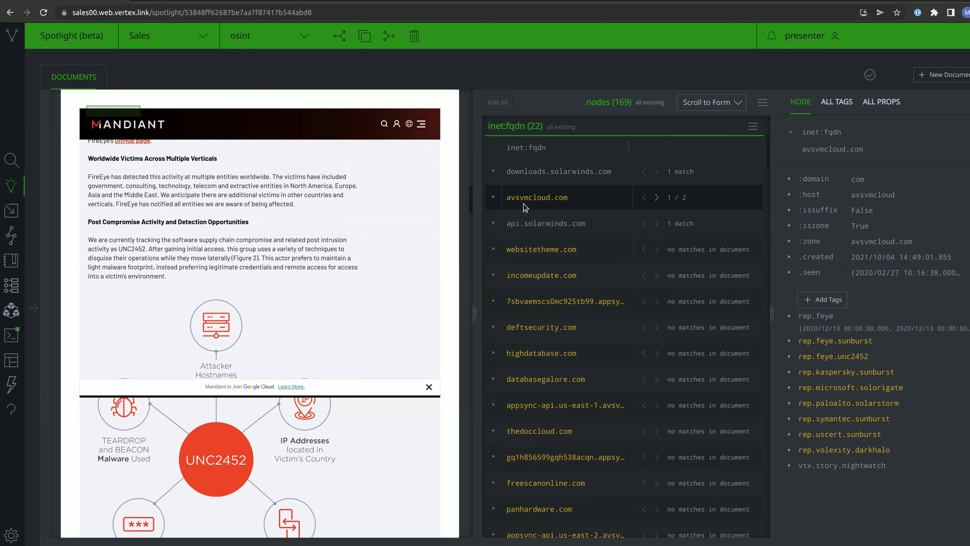
pyautogui.rightClick(525, 207)
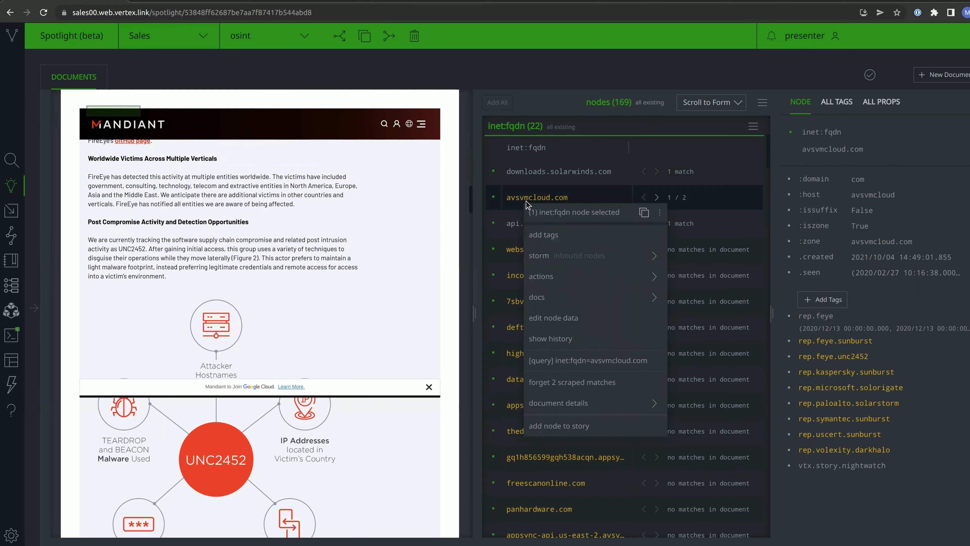
pyautogui.moveTo(546, 283)
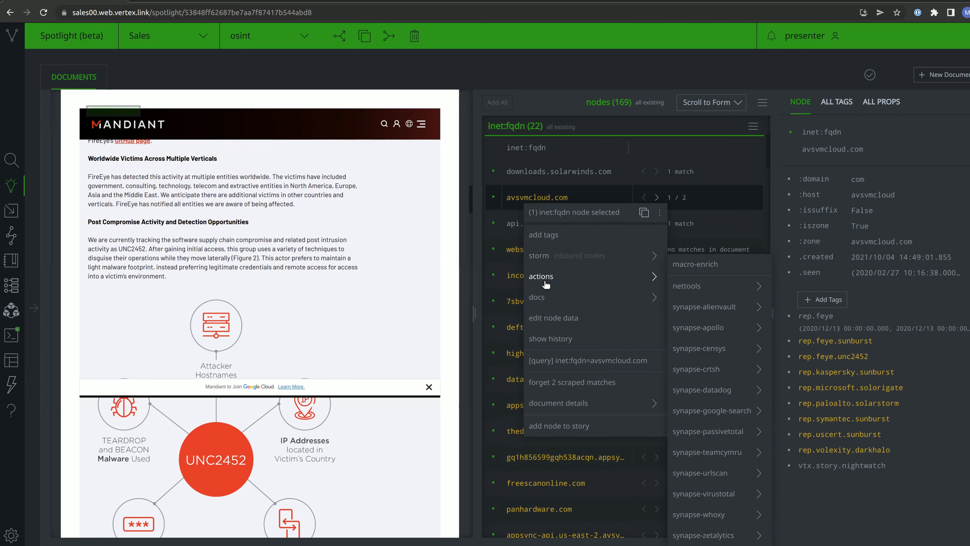
pyautogui.click(473, 234)
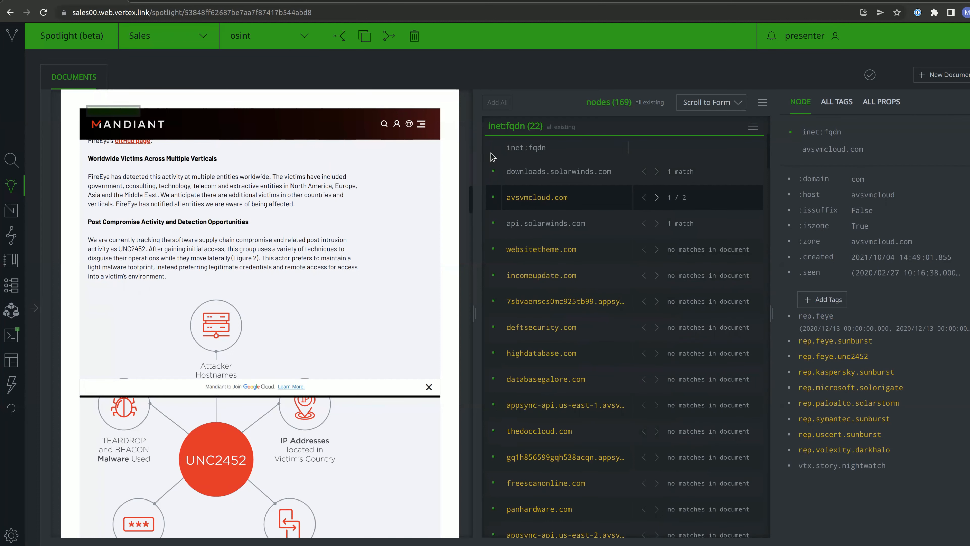
# - Query the Sunburst report's media:news node in the Research tool and display its details
pyautogui.scroll(10, 399, 181)
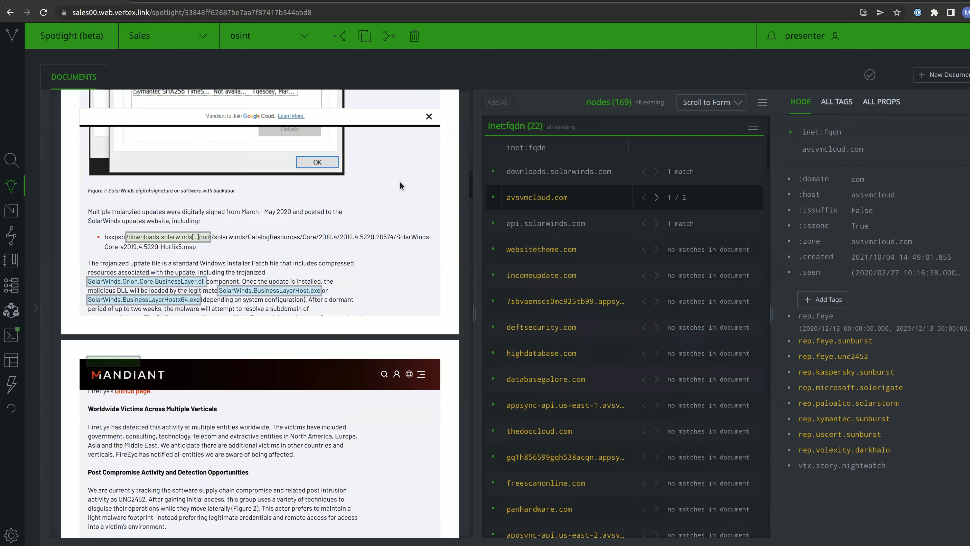
pyautogui.scroll(15, 400, 184)
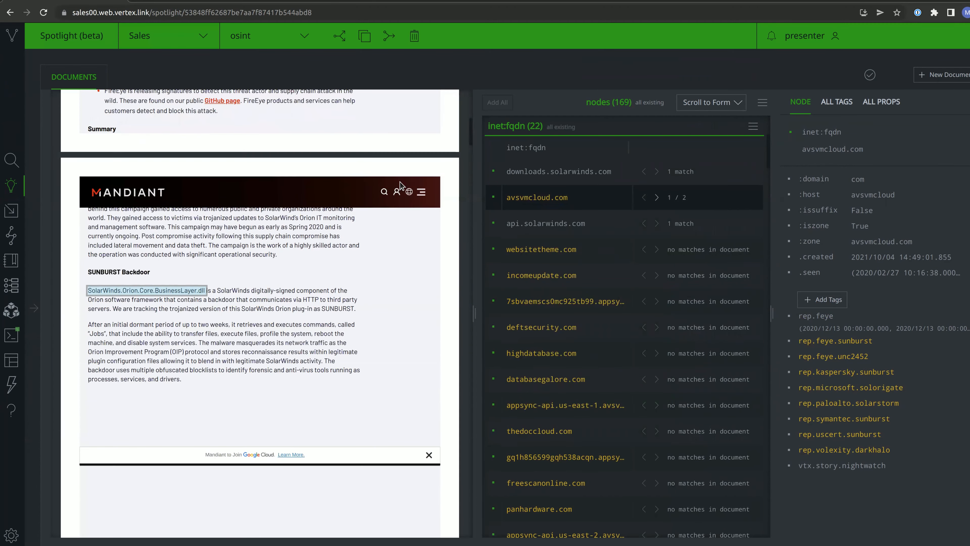
pyautogui.scroll(8, 400, 181)
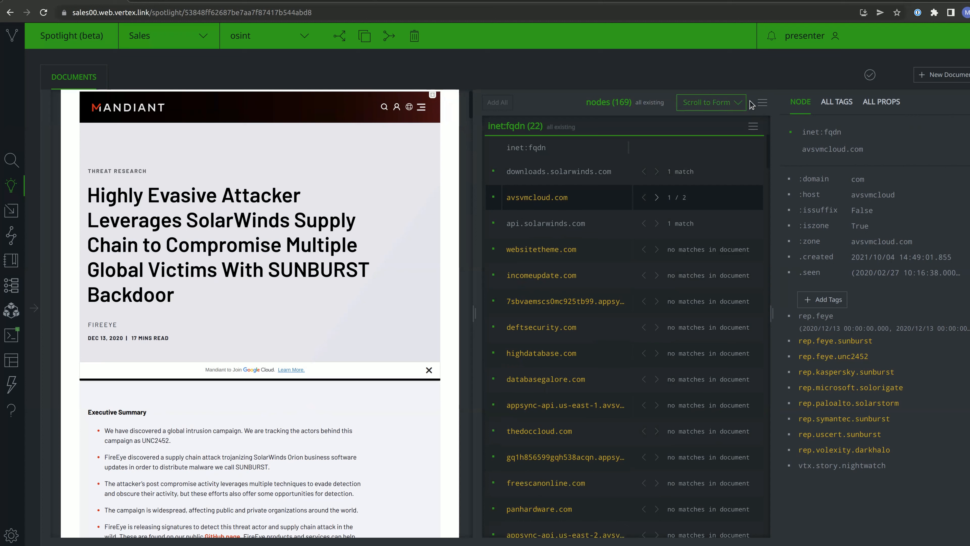
pyautogui.click(763, 102)
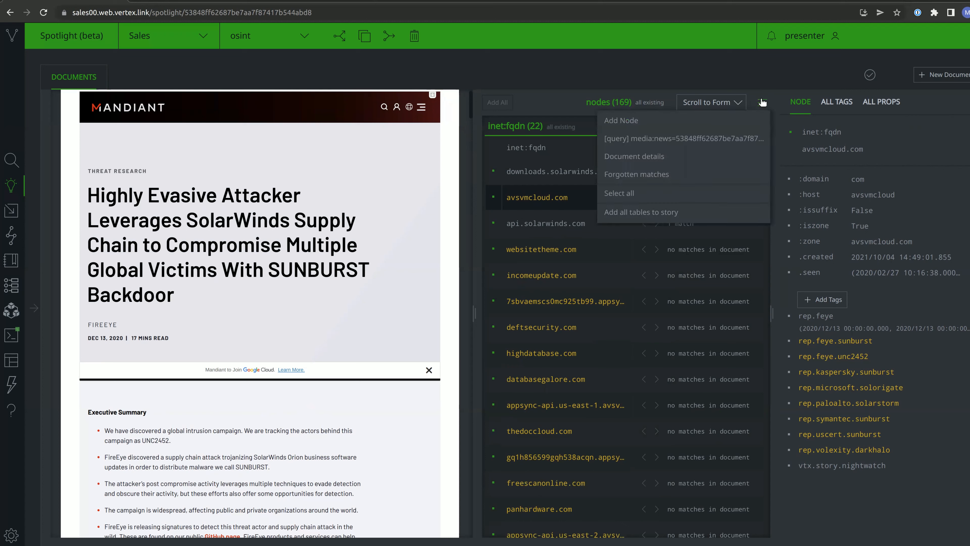
pyautogui.click(720, 140)
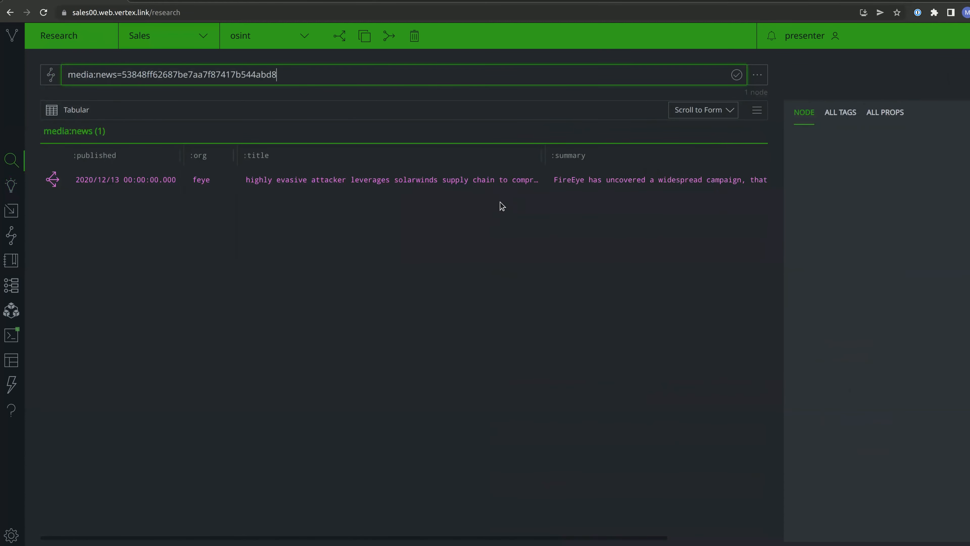
pyautogui.click(497, 183)
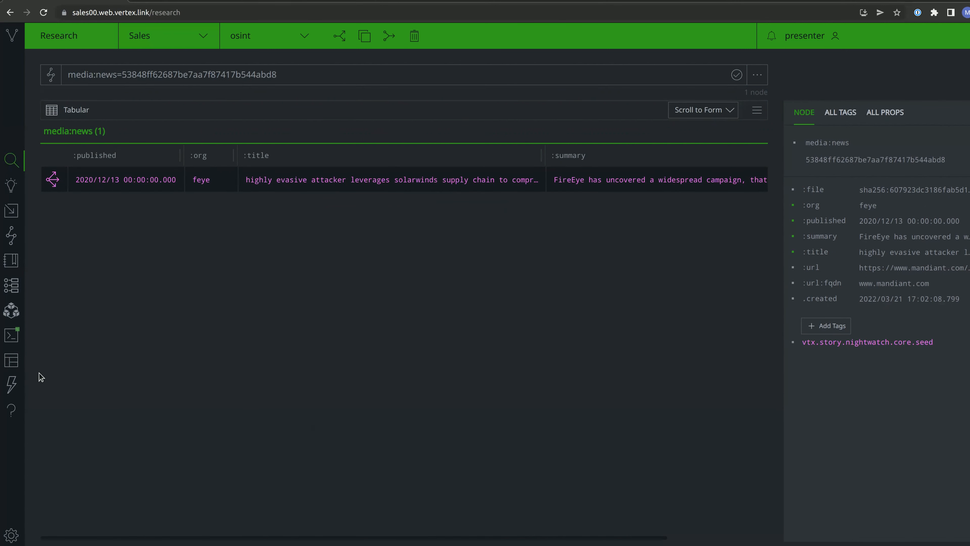
# - Review the tag colors in the Sales workspace preferences and return to the Research results
pyautogui.click(17, 360)
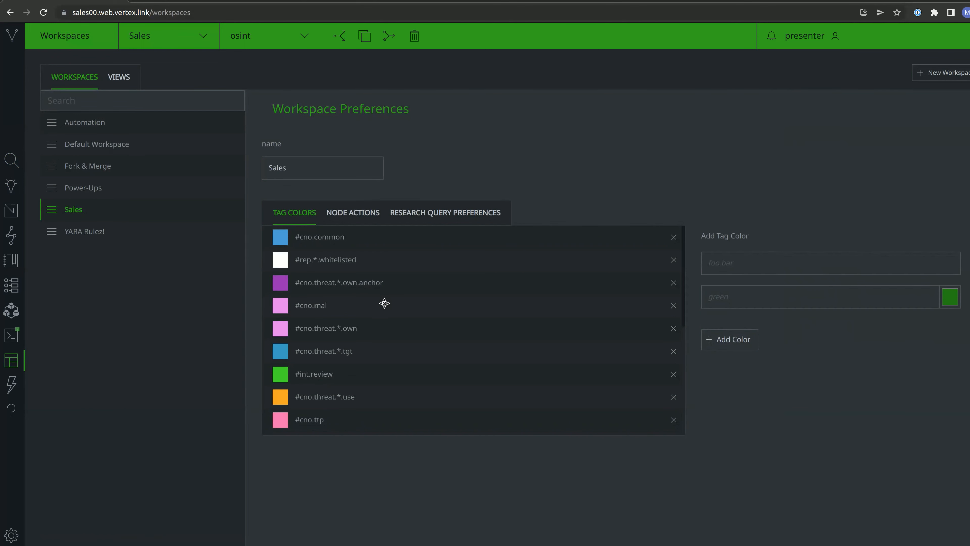
pyautogui.click(11, 159)
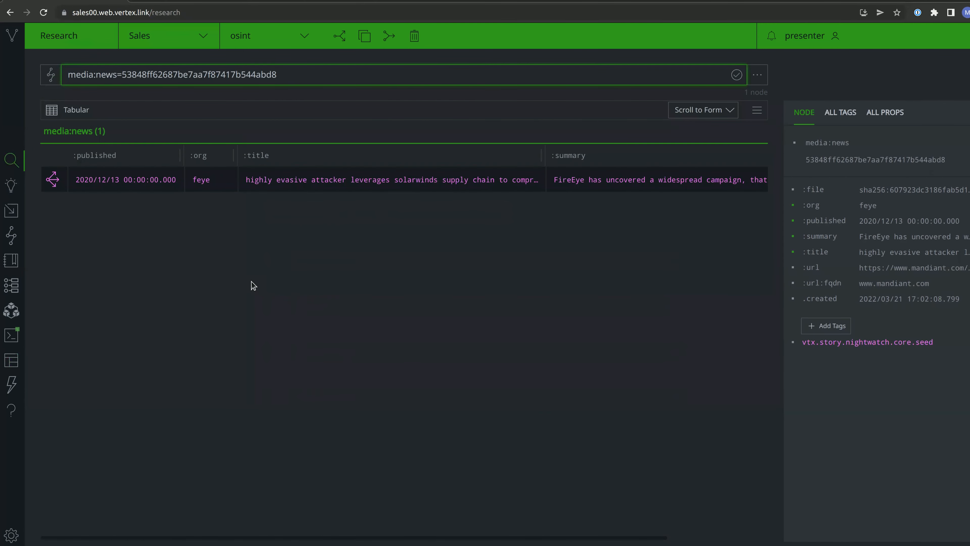
# - Switch to the browser page with Mandiant's original SUNBURST backdoor article
pyautogui.click(201, 2)
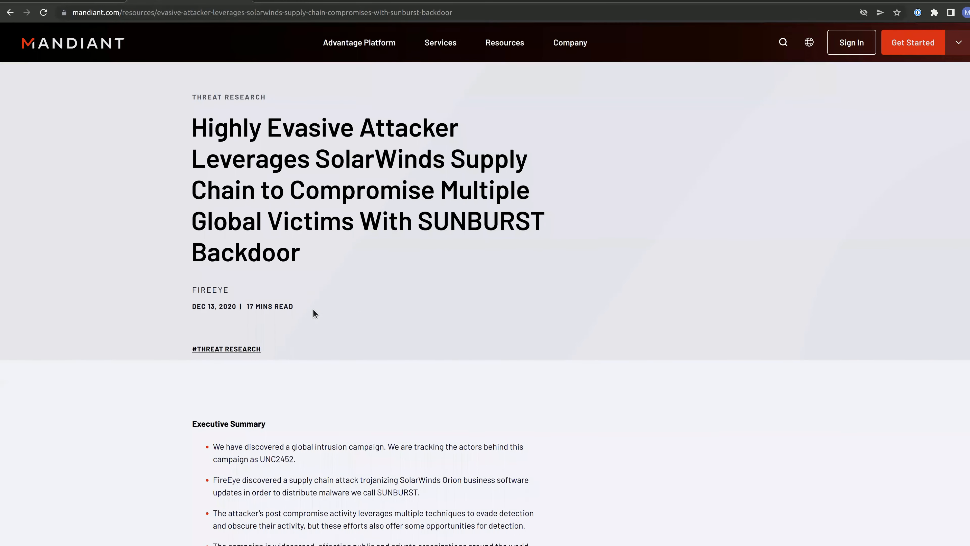
# - Look over the Mandiant article's executive summary and its GitHub page reference, and return to the Research results
pyautogui.scroll(-4, 313, 310)
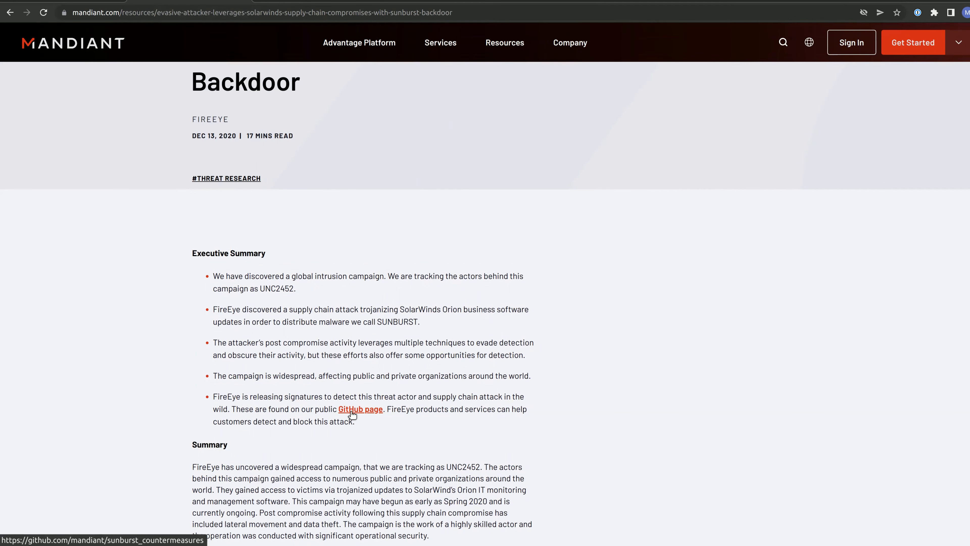
pyautogui.click(289, 3)
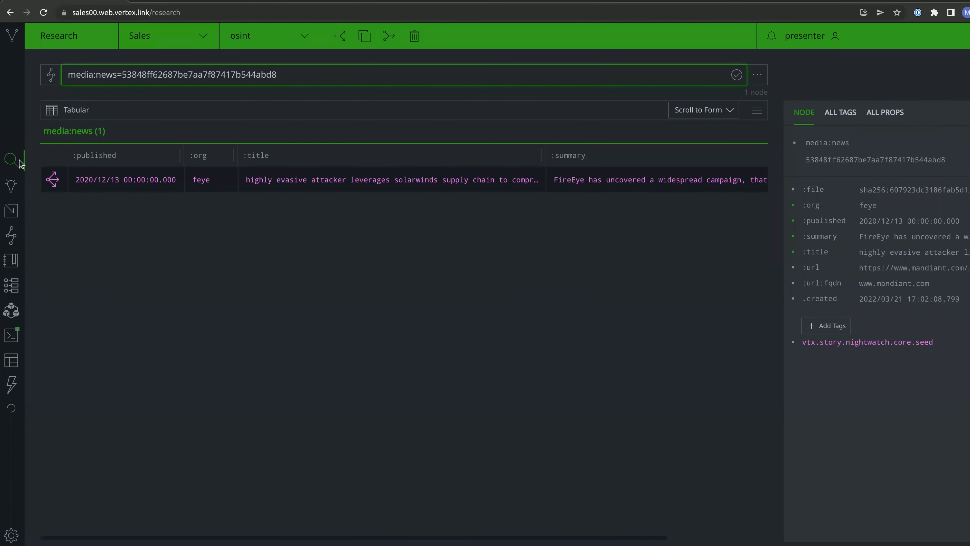
# - Open the feye_sunburst_hashes_20201213 ingest and check the SHA256 values in its file preview
pyautogui.click(12, 210)
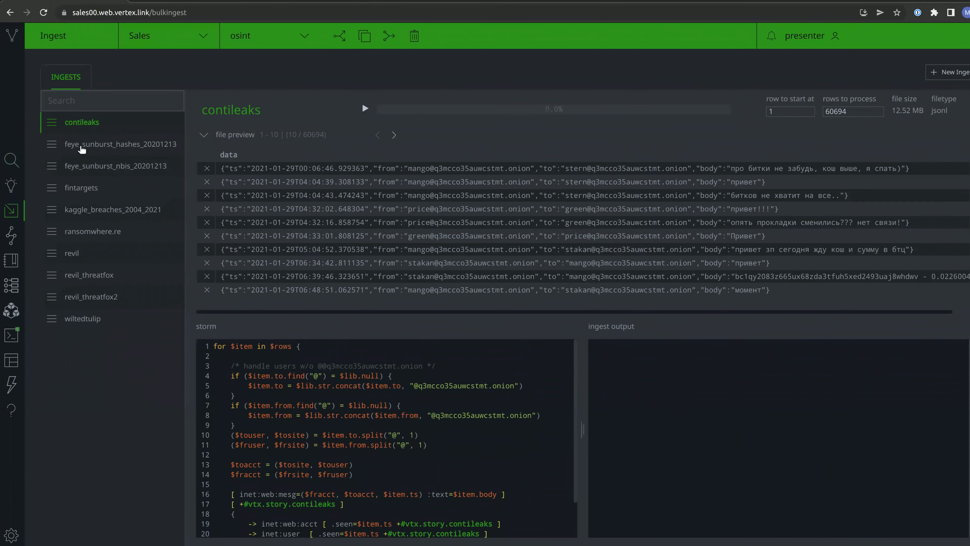
pyautogui.click(81, 148)
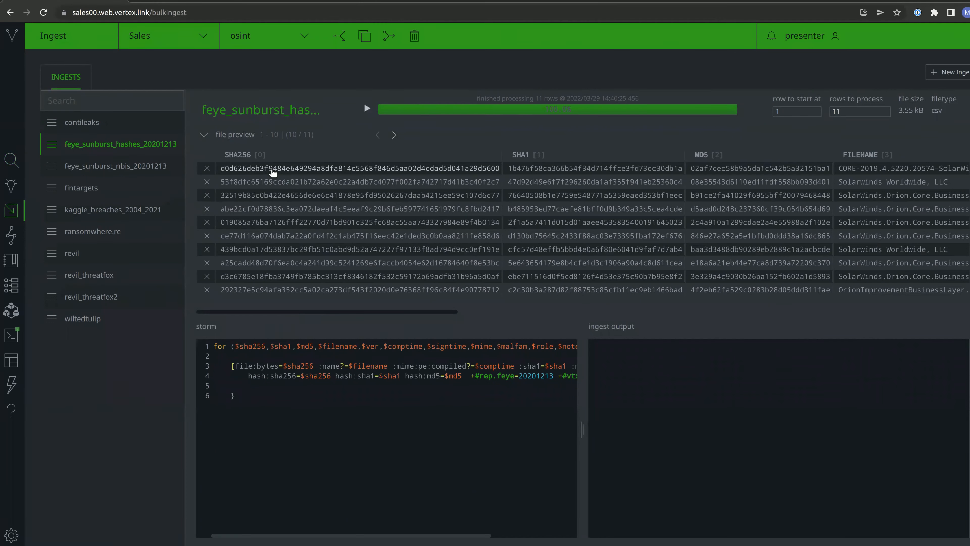
pyautogui.doubleClick(272, 169)
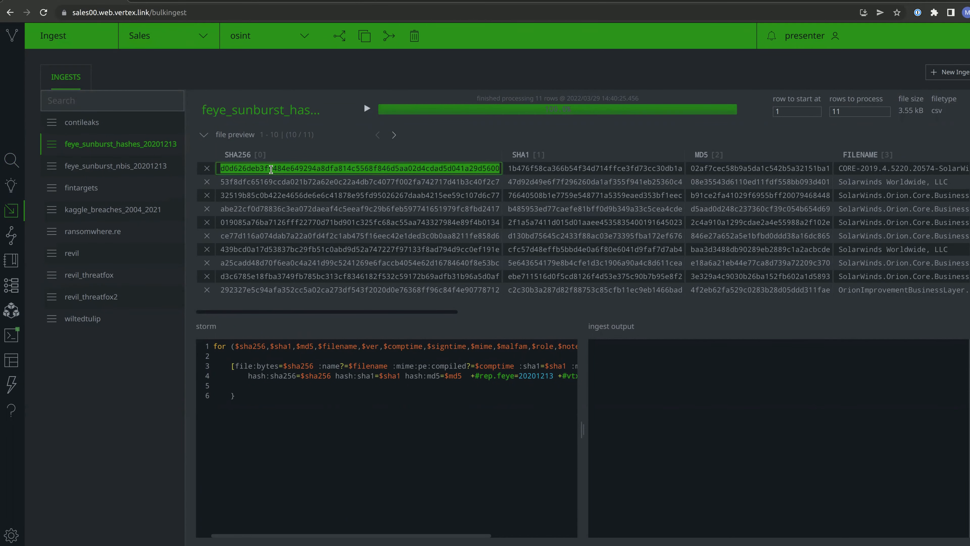
pyautogui.click(271, 168)
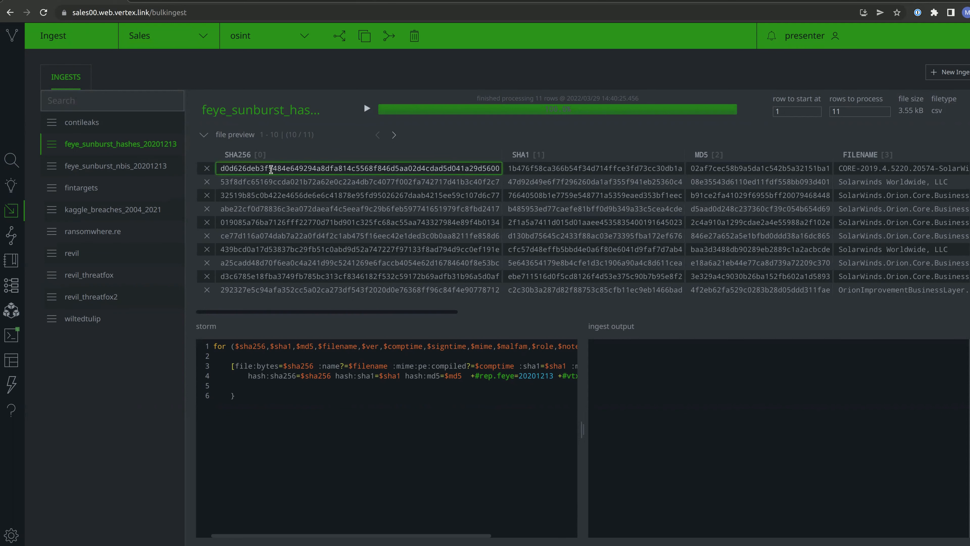
pyautogui.click(285, 155)
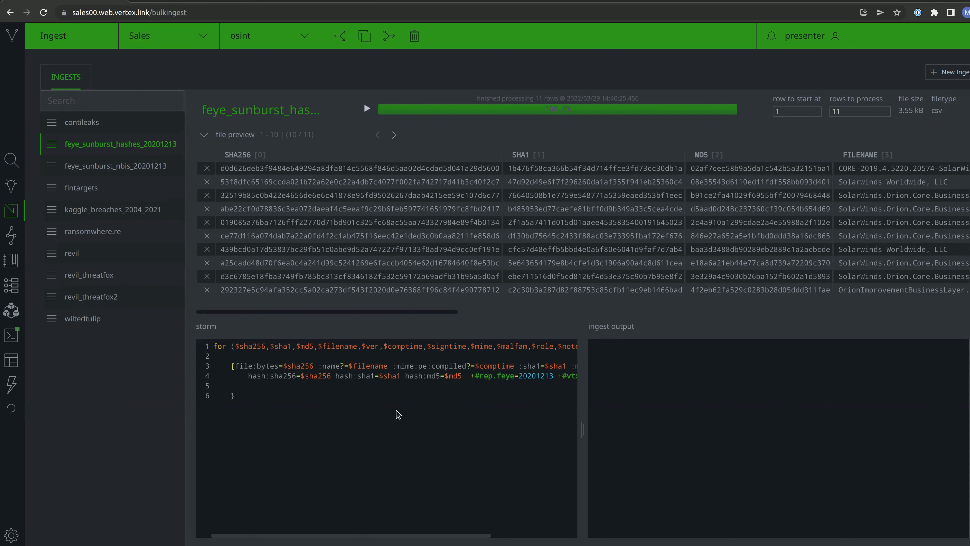
# - Read the full Storm code of the feye_sunburst_hashes_20201213 ingest, including its tags, and run the ingest
pyautogui.hscroll(5, 399, 414)
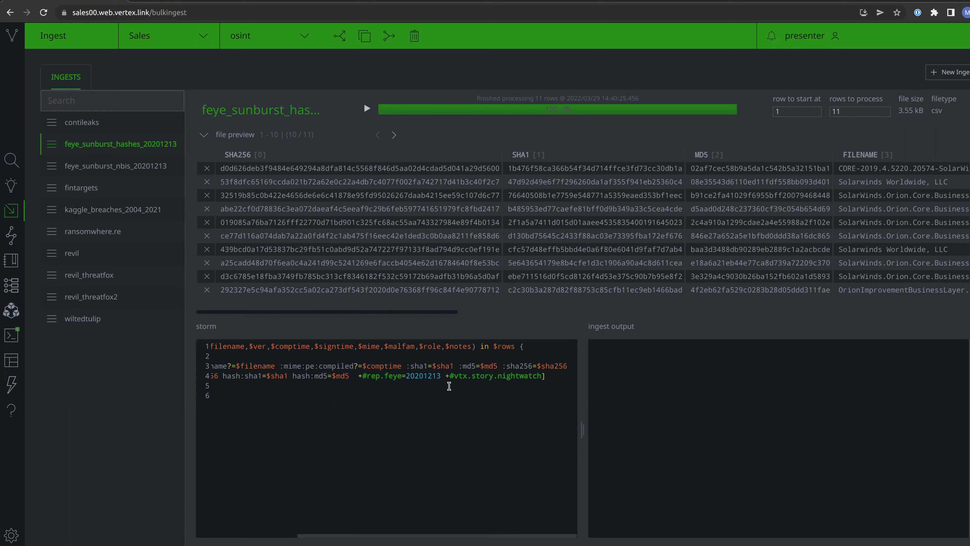
pyautogui.hscroll(-5, 449, 387)
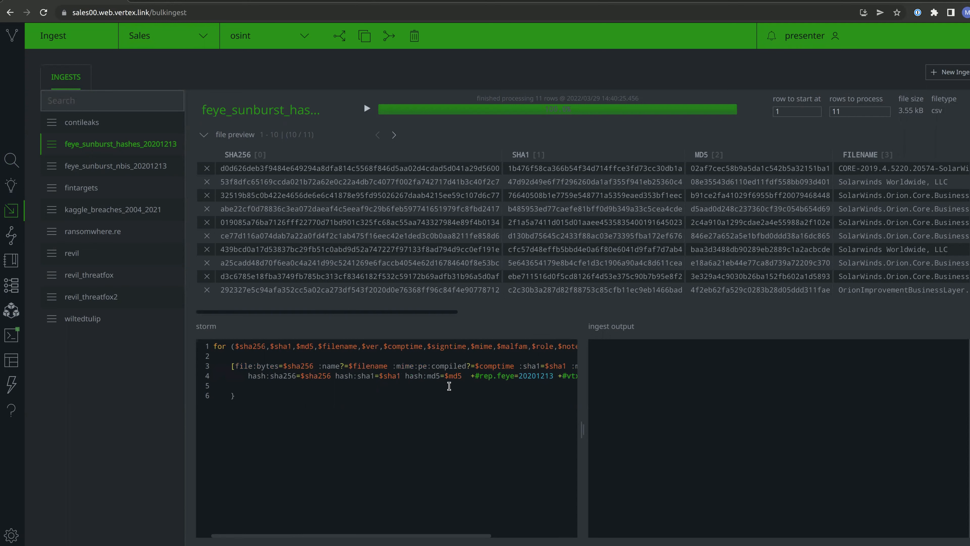
pyautogui.click(367, 110)
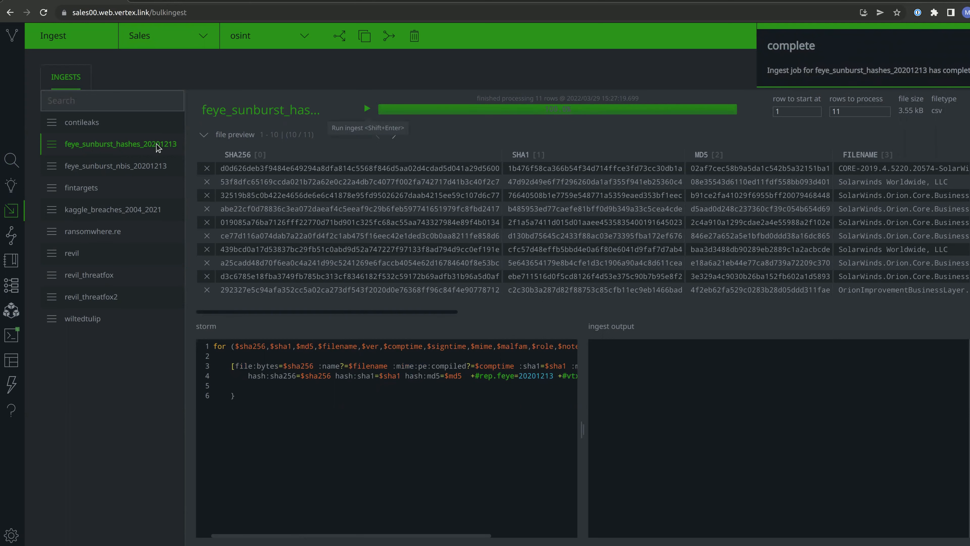
# - Open the feye_sunburst_nbis_20201213 ingest and review its DNS record preview through the Last Seen column
pyautogui.click(103, 168)
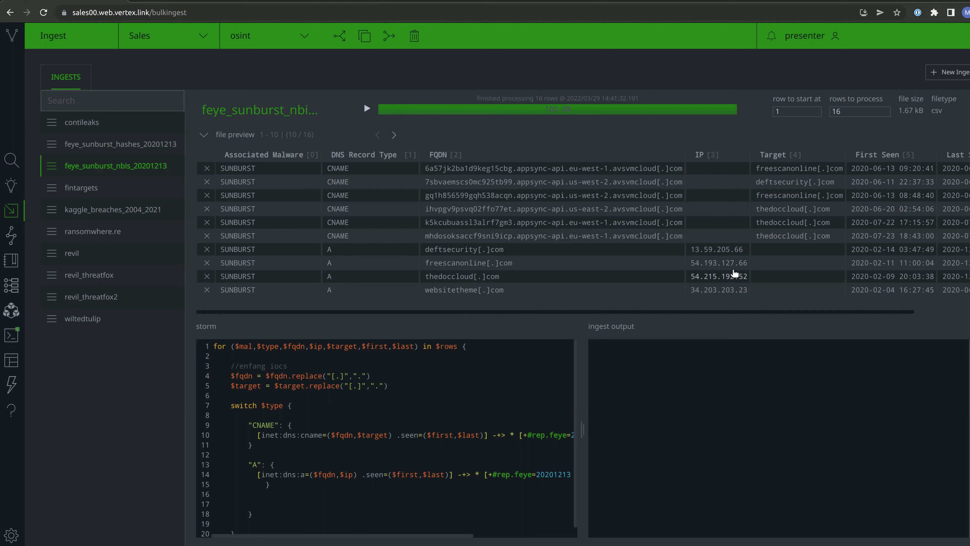
pyautogui.hscroll(2, 735, 273)
pyautogui.hscroll(2, 735, 273)
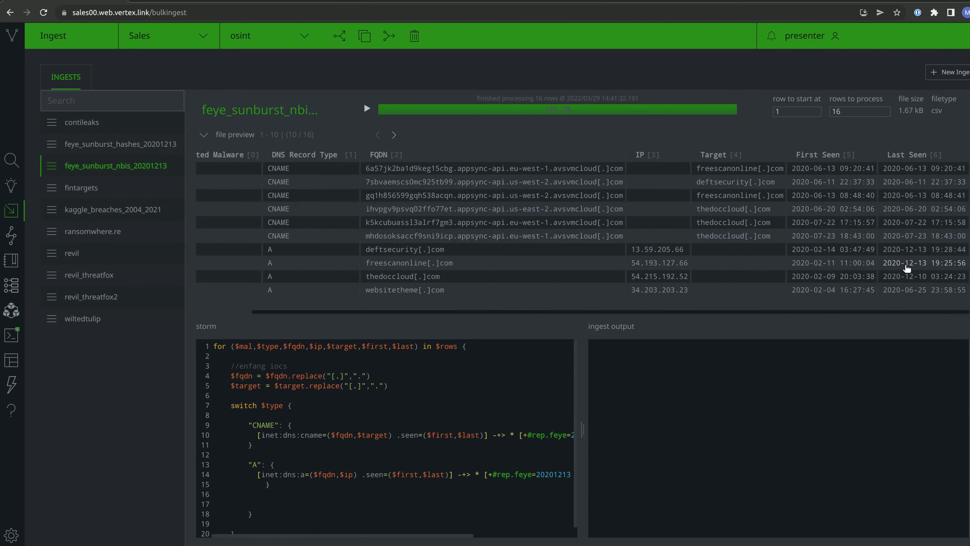
pyautogui.hscroll(-3, 795, 268)
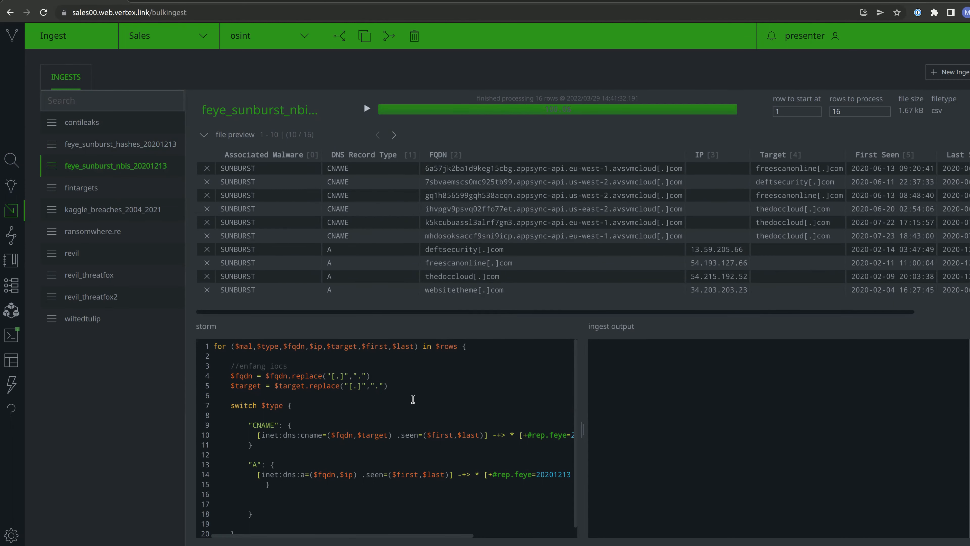
# - Check the tags applied in the feye_sunburst_nbis_20201213 ingest's Storm code and run the ingest
pyautogui.hscroll(3, 413, 399)
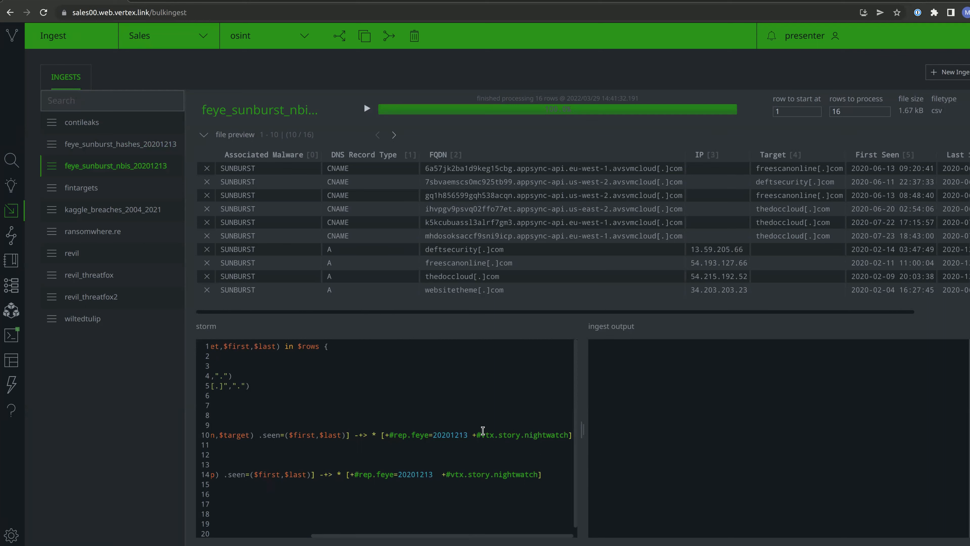
pyautogui.hscroll(-5, 429, 404)
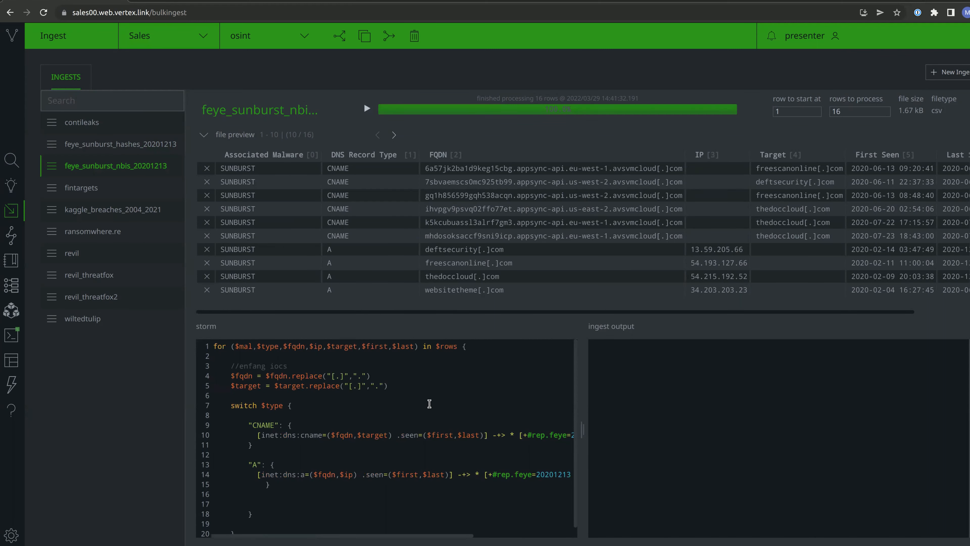
pyautogui.click(367, 108)
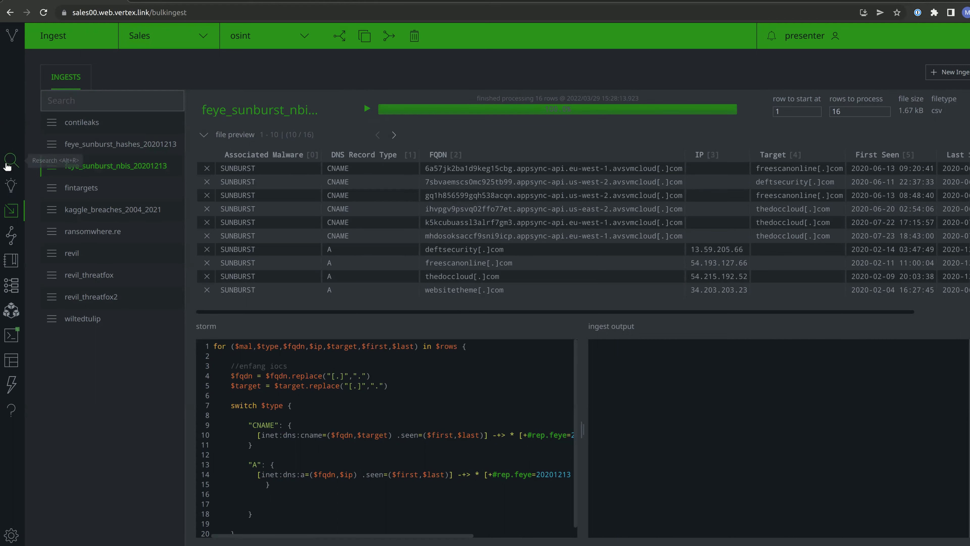
# - Extend the media:news query in the Research tool with -(refs)>* to pivot to every node the article references
pyautogui.click(7, 165)
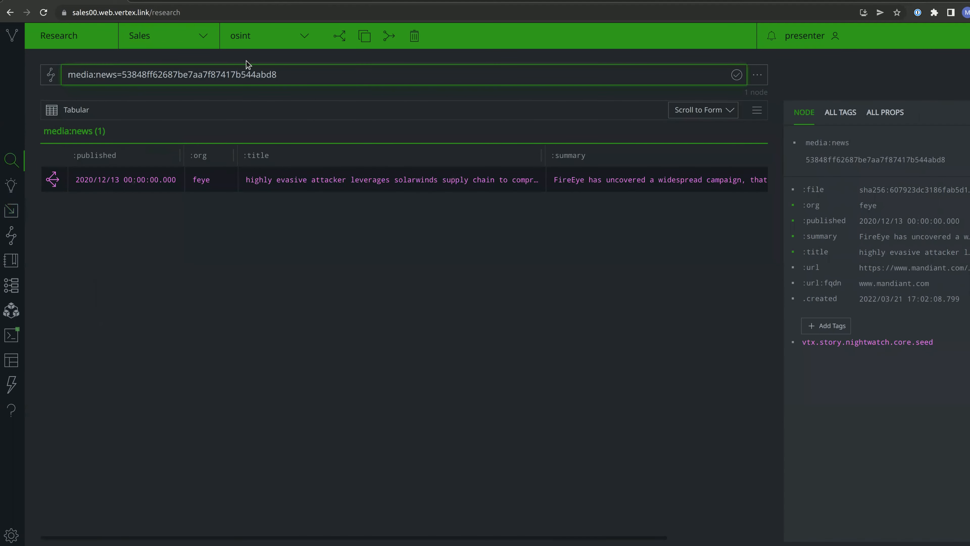
pyautogui.write('(refs)>*')
pyautogui.press('Return')
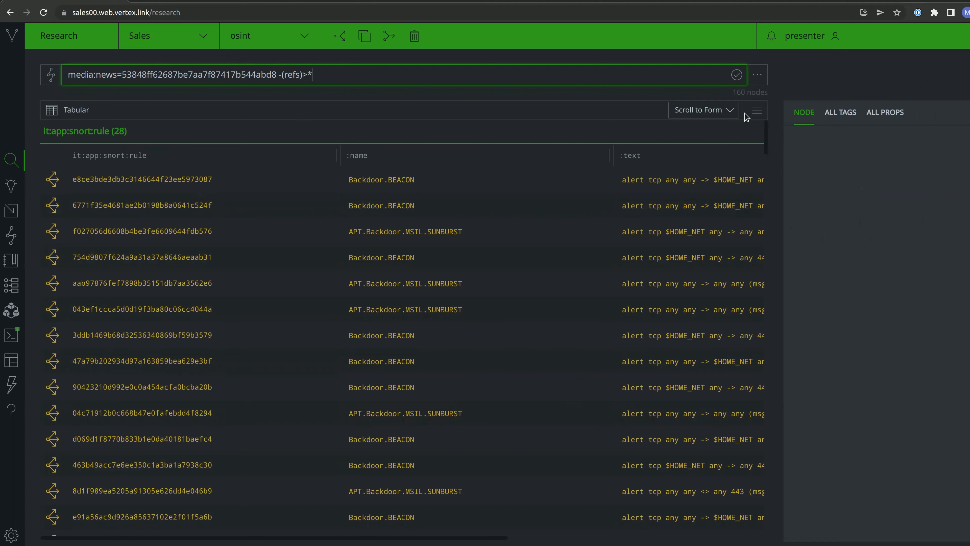
# - Jump to the it:app:yara:rule results and view the full rule text of APT_Backdoor_MSIL_SUNBURST_2
pyautogui.click(731, 113)
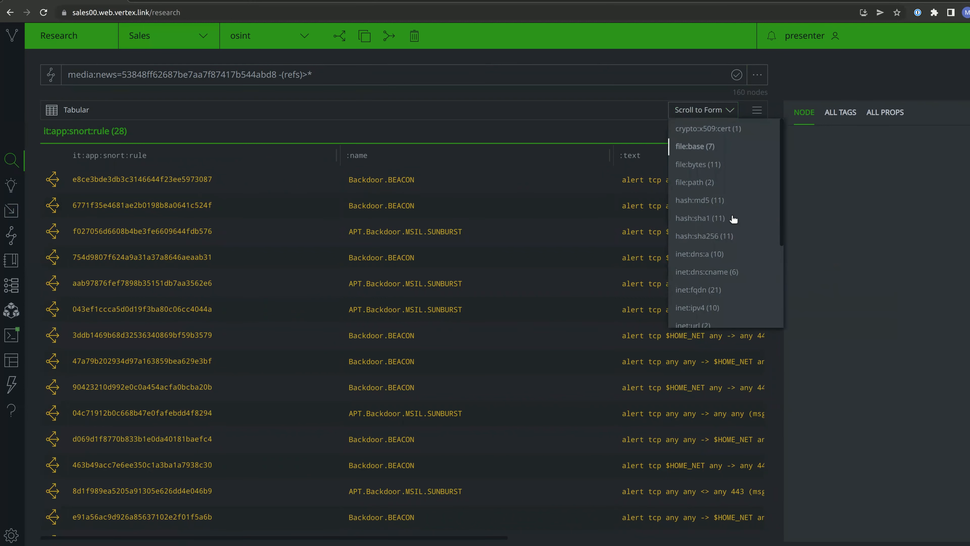
pyautogui.scroll(-4, 731, 253)
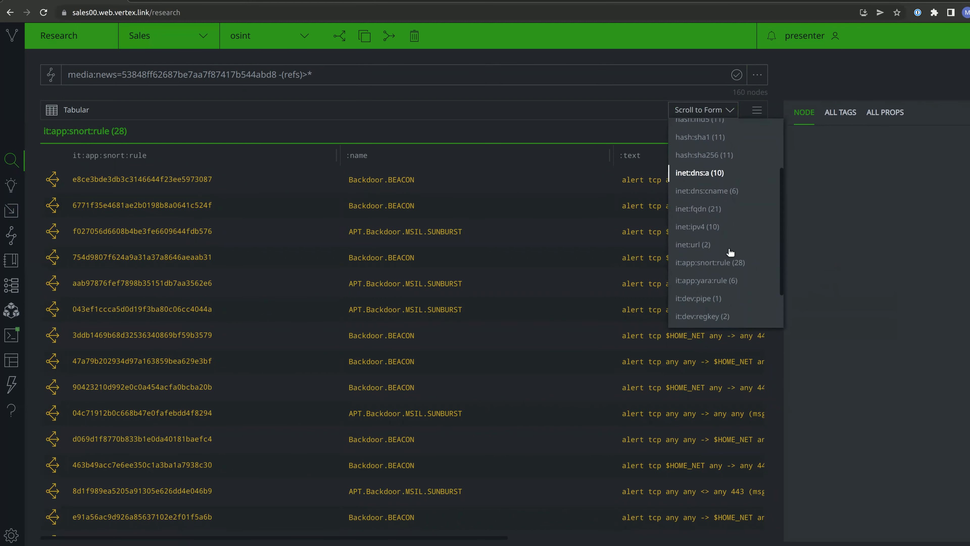
pyautogui.click(728, 282)
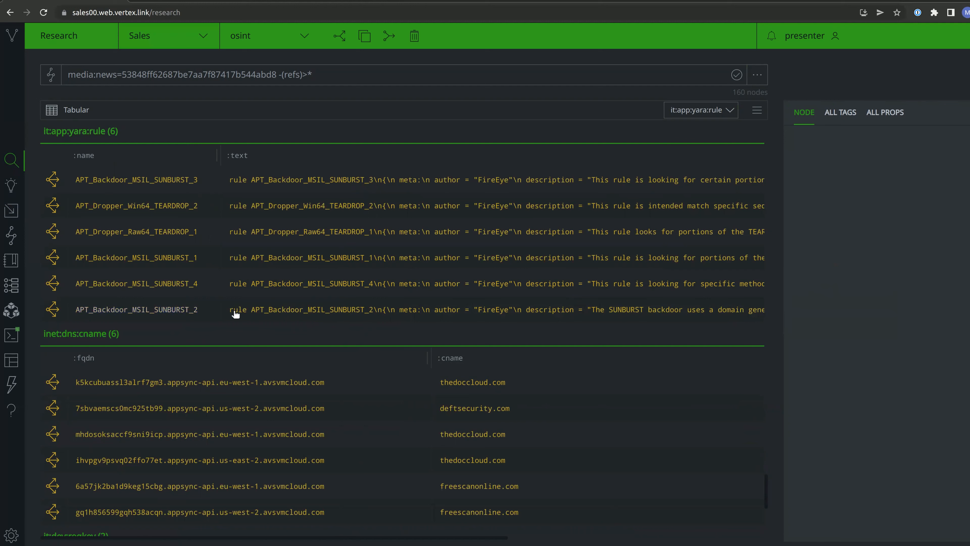
pyautogui.moveTo(236, 313)
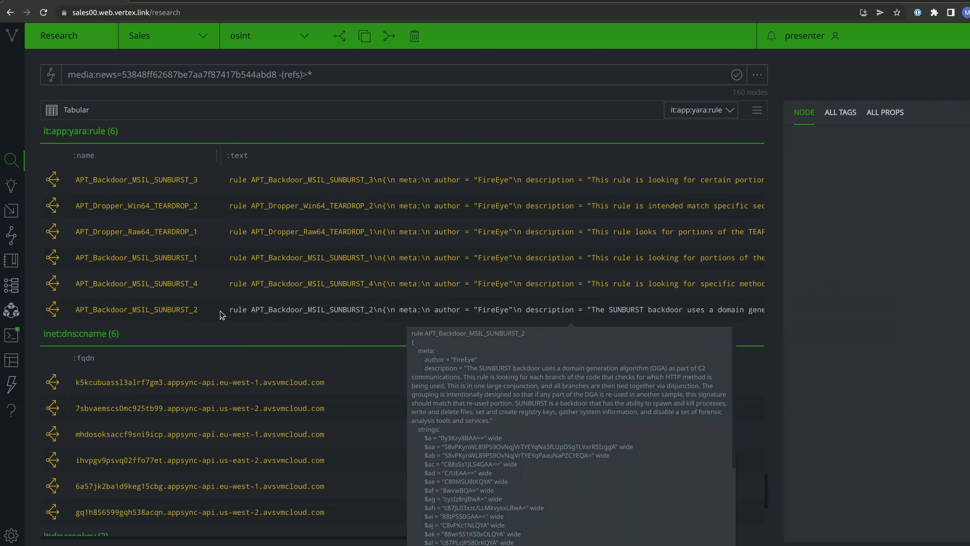
# - Open the APT_Backdoor_MSIL_SUNBURST_1 rule in the YARA module and examine its strings and condition
pyautogui.click(11, 311)
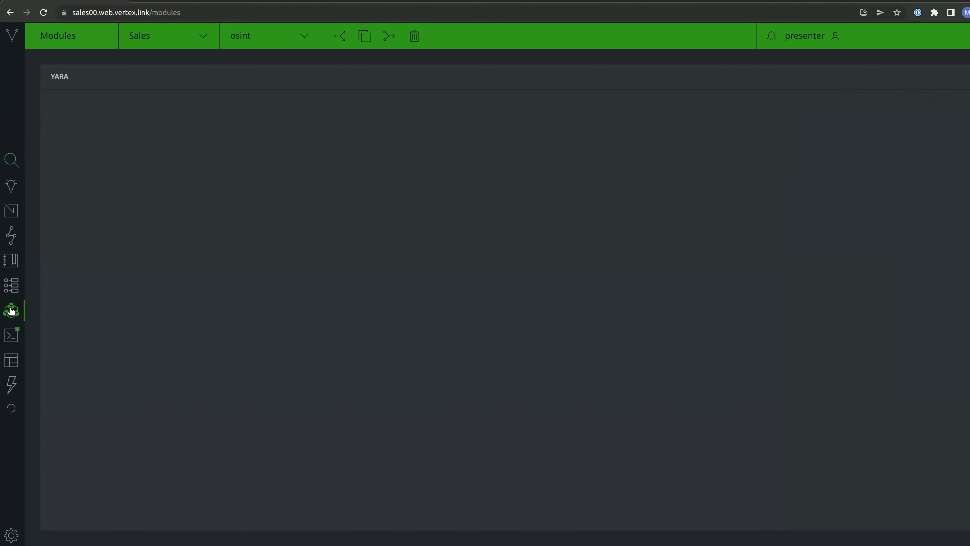
pyautogui.click(63, 76)
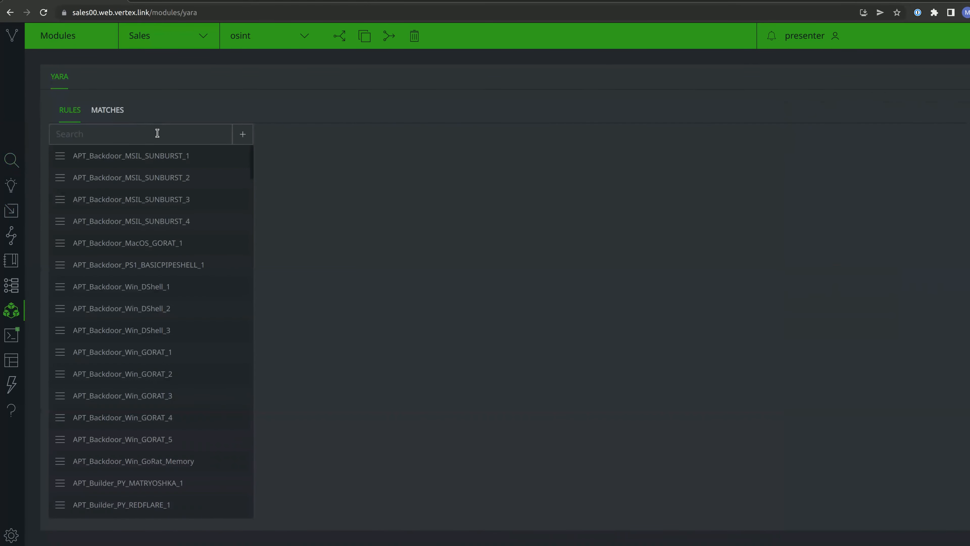
pyautogui.click(153, 156)
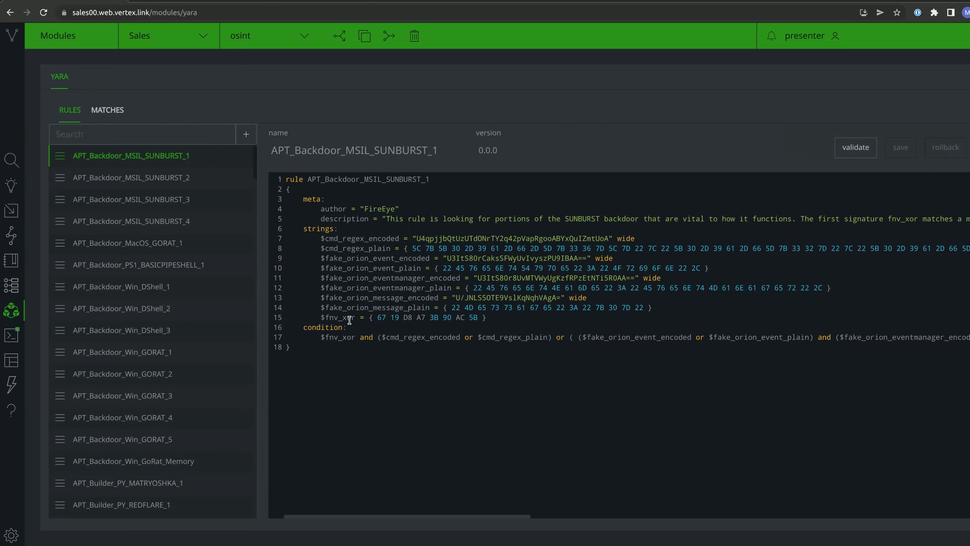
pyautogui.click(402, 274)
pyautogui.doubleClick(402, 274)
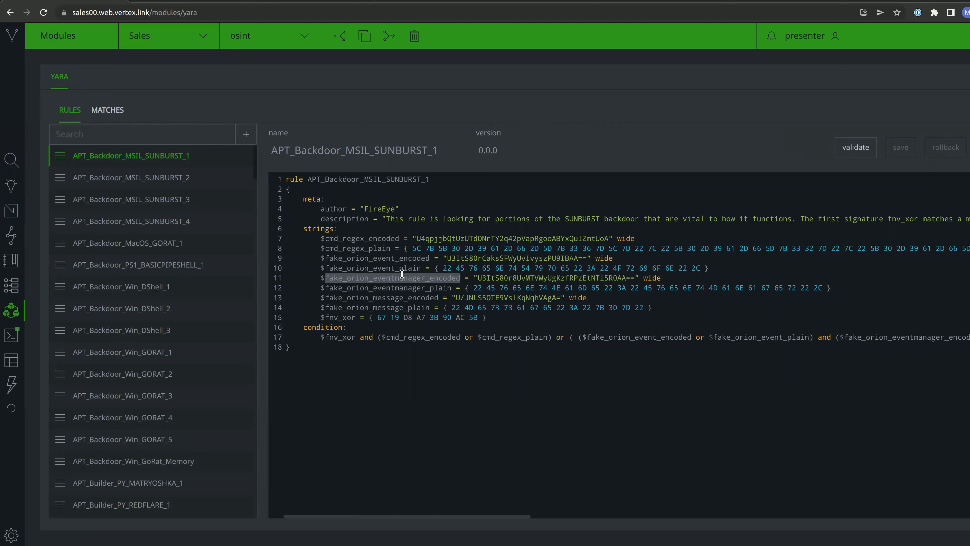
pyautogui.click(402, 273)
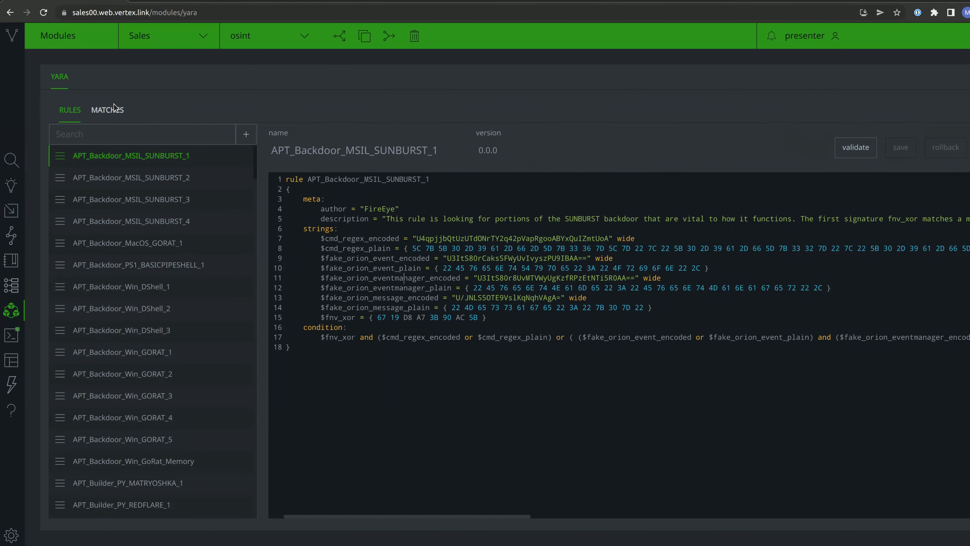
# - Show the files matched by the APT_Backdoor_MSIL_SUNBURST_1 YARA rule, and return to the Research results
pyautogui.click(111, 109)
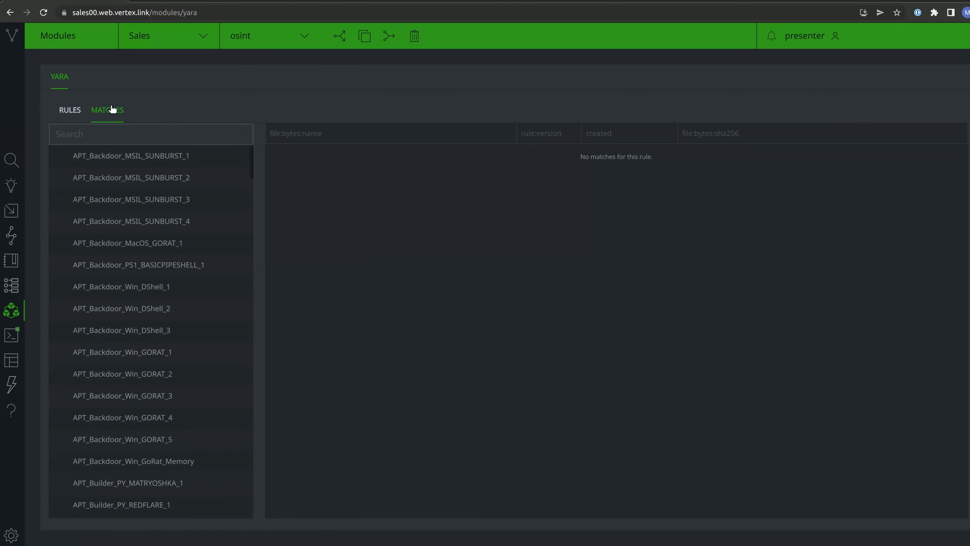
pyautogui.click(131, 154)
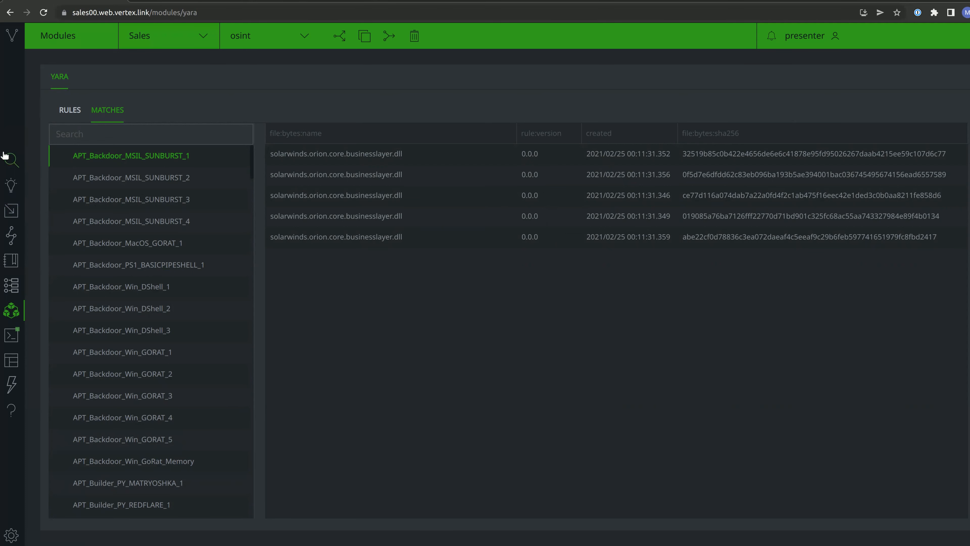
pyautogui.click(9, 157)
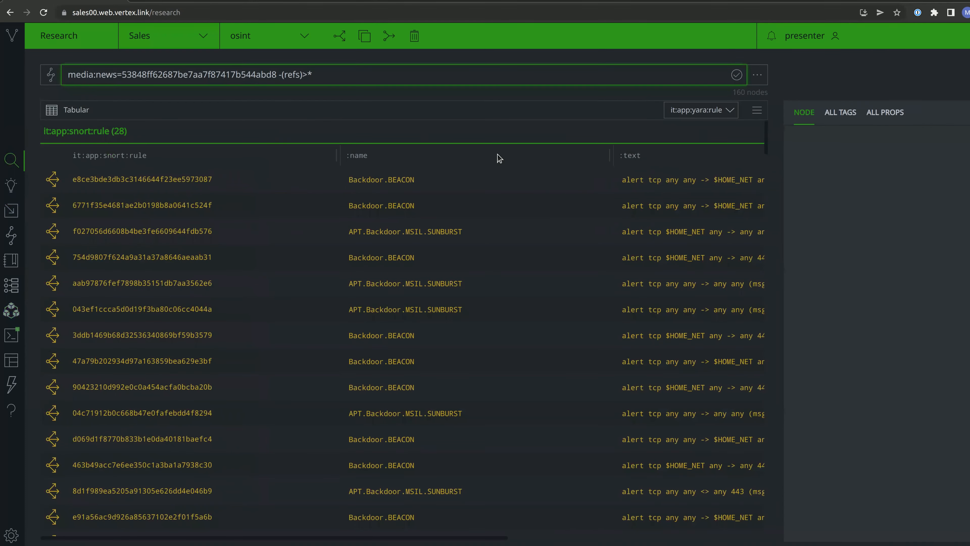
# - Jump to the it:dev:pipe results and display the named pipe node's properties and tags
pyautogui.click(731, 112)
pyautogui.scroll(-3, 745, 289)
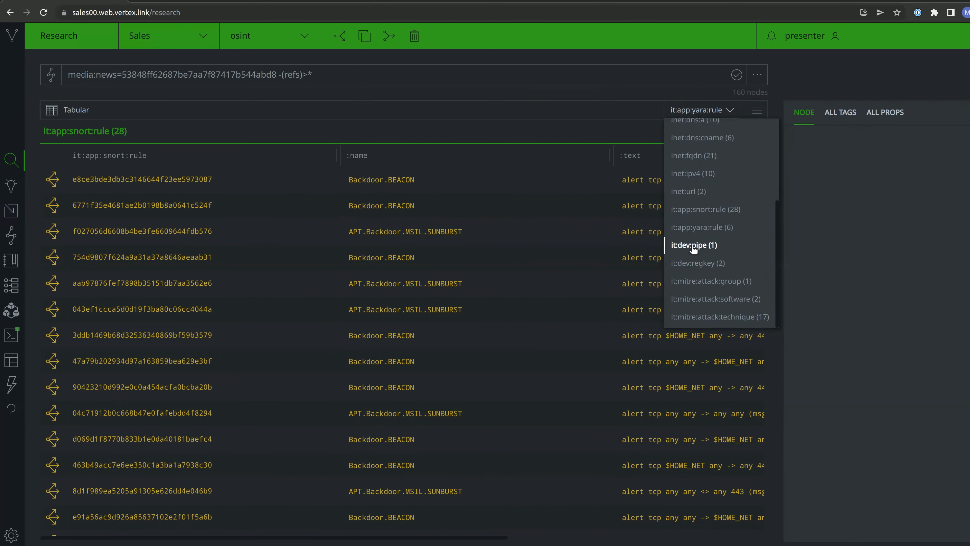
pyautogui.click(694, 247)
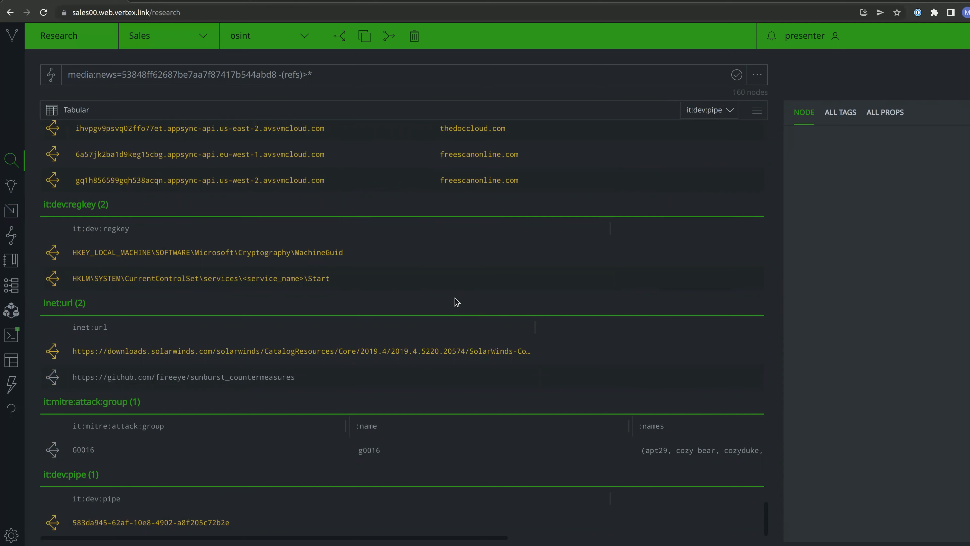
pyautogui.click(145, 527)
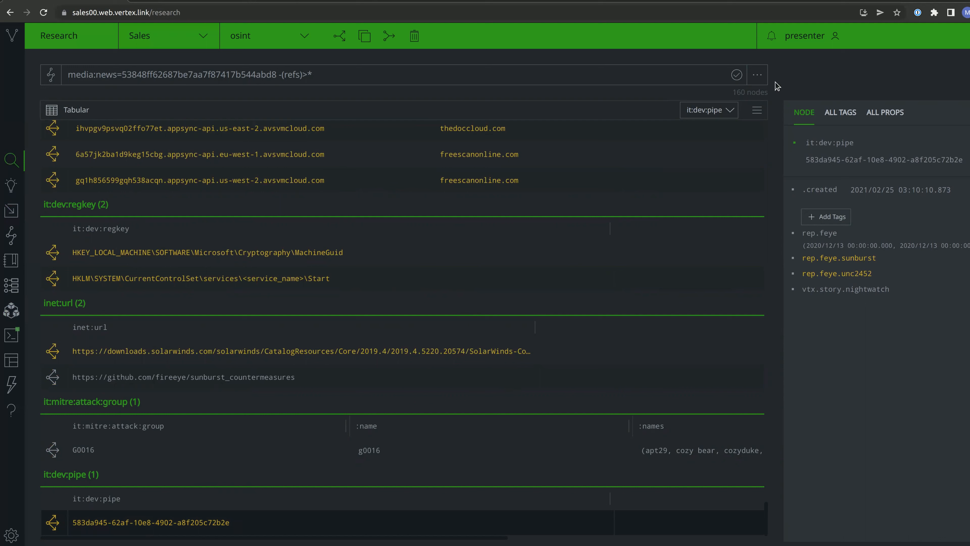
# - Open the Add Node form for the it:dev:pipe form to view its value and .seen fields, and cancel without adding a node
pyautogui.click(755, 78)
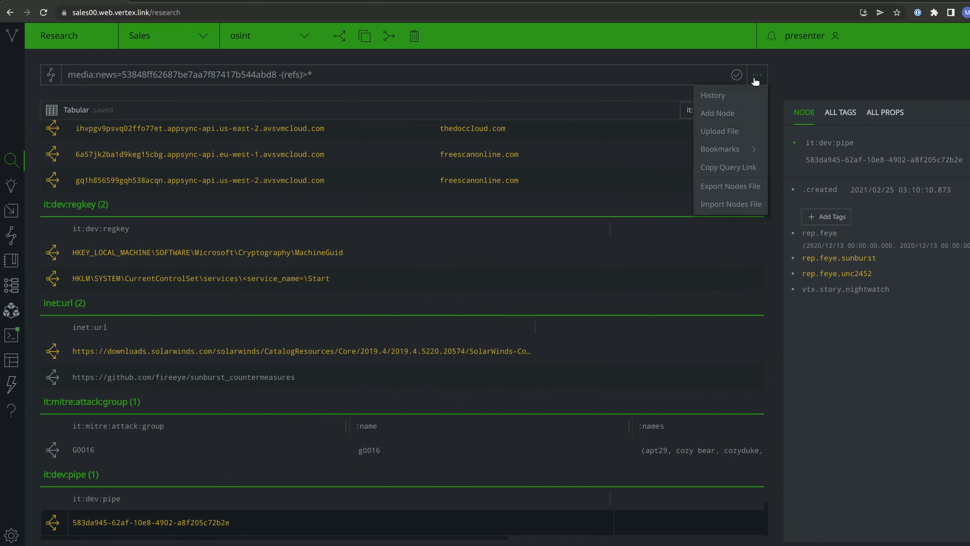
pyautogui.click(729, 116)
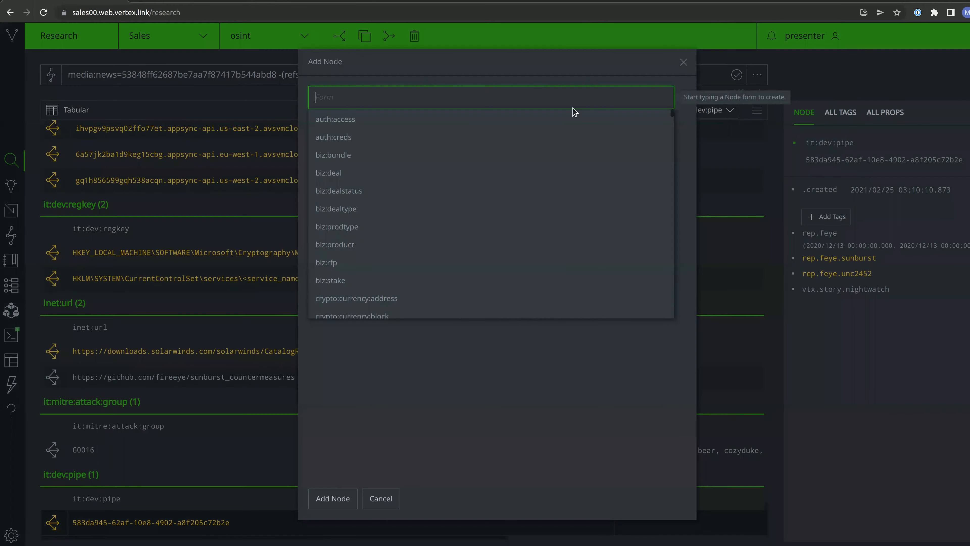
pyautogui.write('pip')
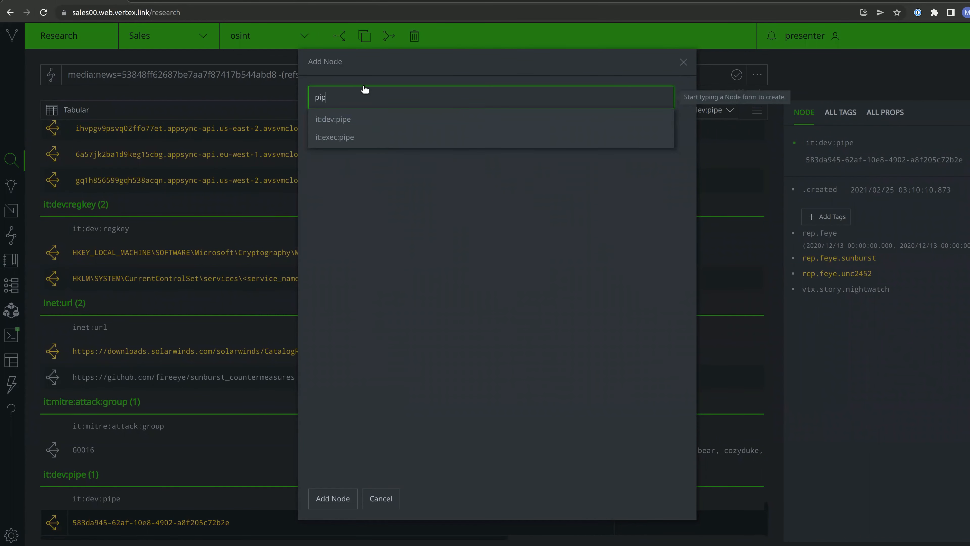
pyautogui.click(352, 122)
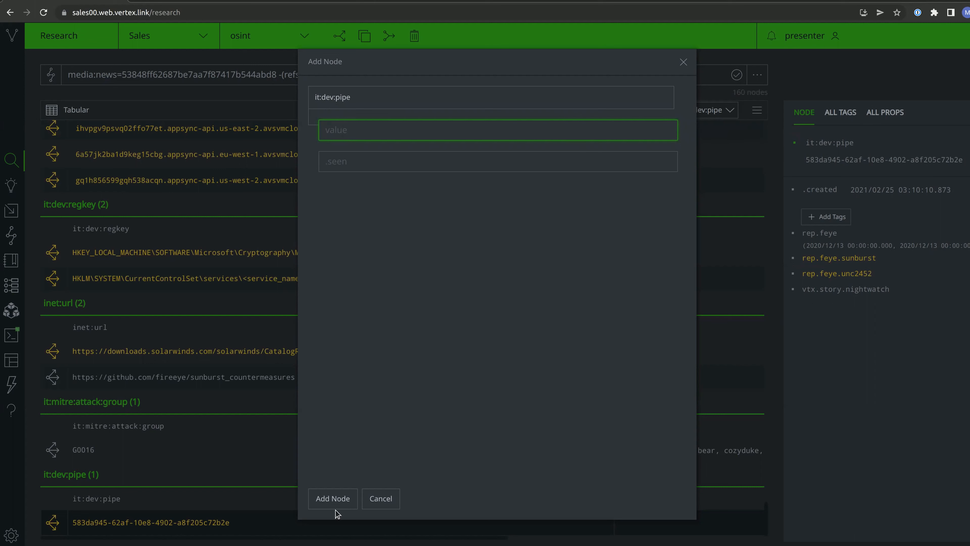
pyautogui.click(382, 499)
# - Jump to the hash:md5 section of the article's referenced nodes
pyautogui.scroll(4, 407, 234)
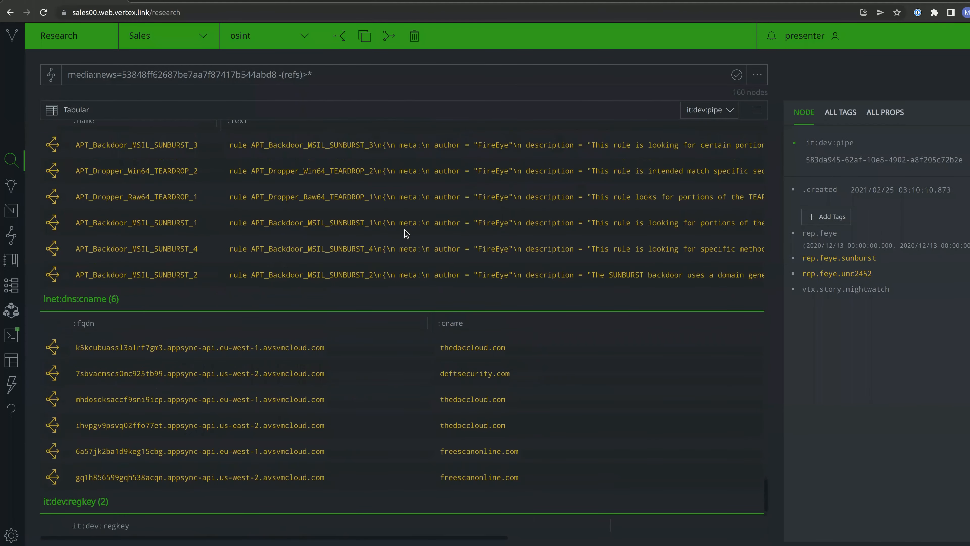
pyautogui.click(708, 115)
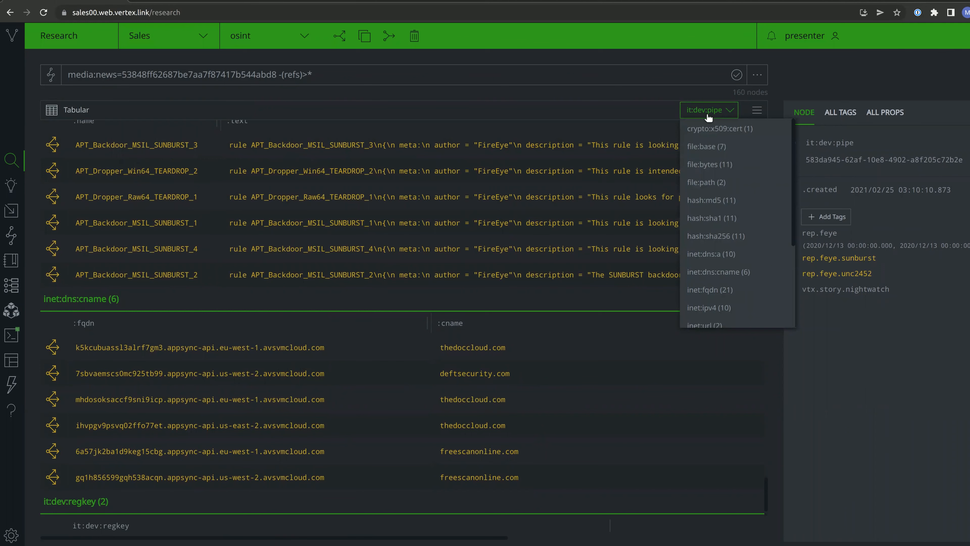
pyautogui.click(656, 113)
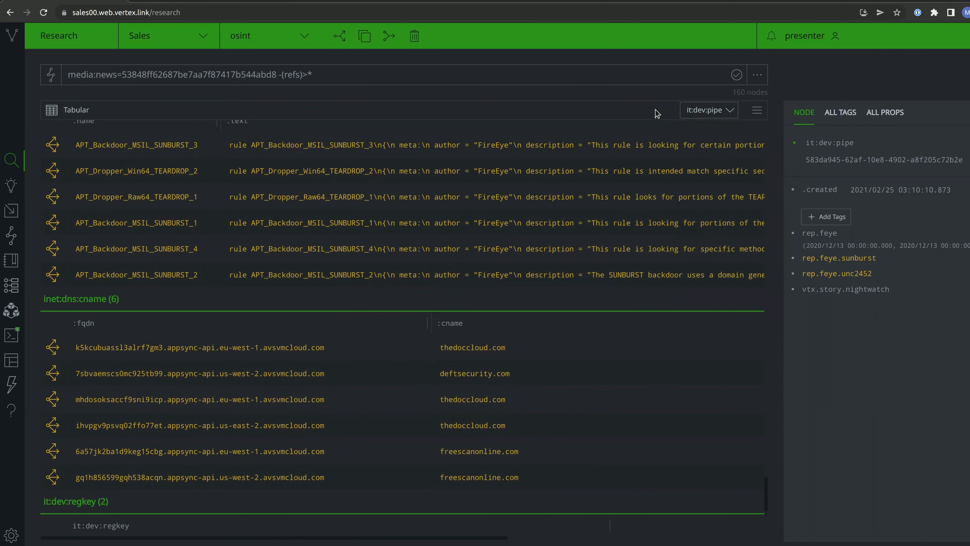
pyautogui.click(708, 110)
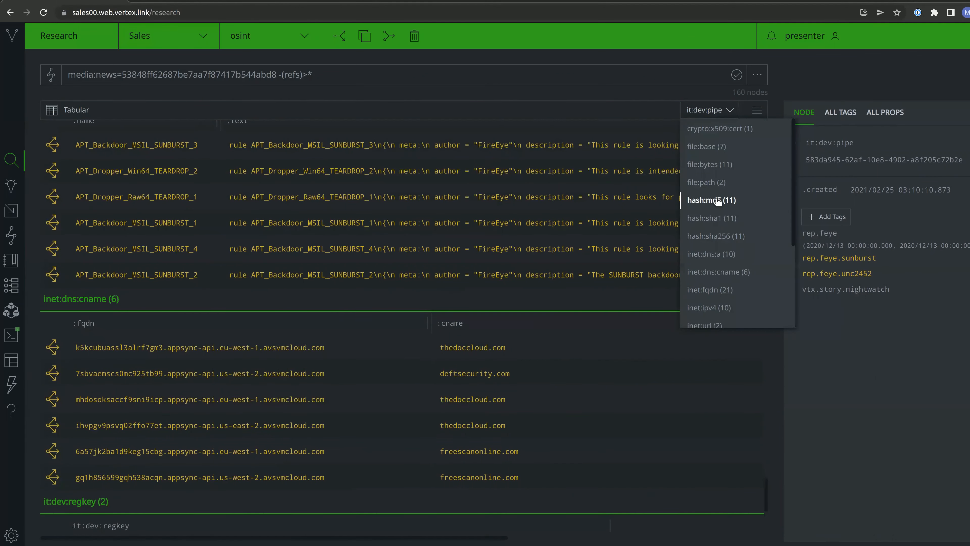
pyautogui.click(711, 200)
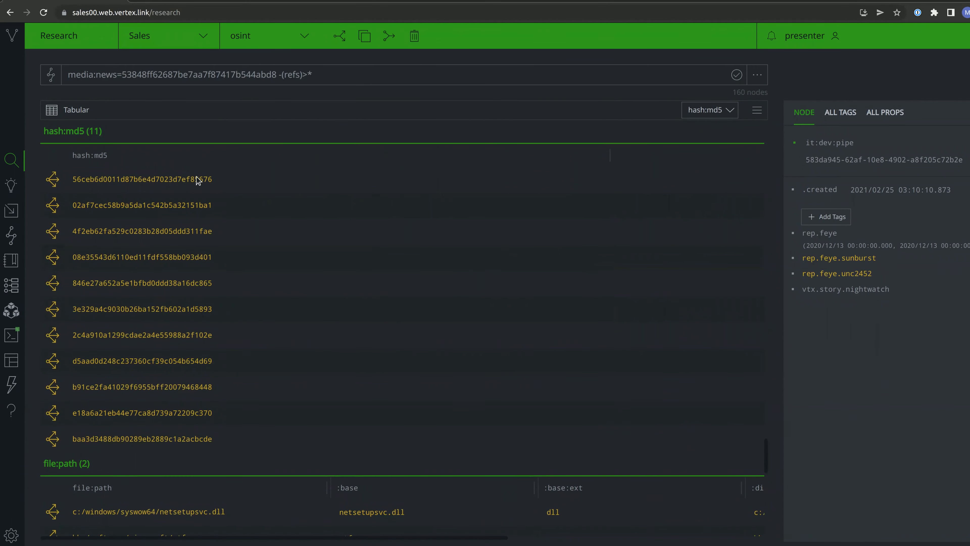
# - Select all the hash:md5 nodes and view the enrichment actions available for them
pyautogui.click(193, 183)
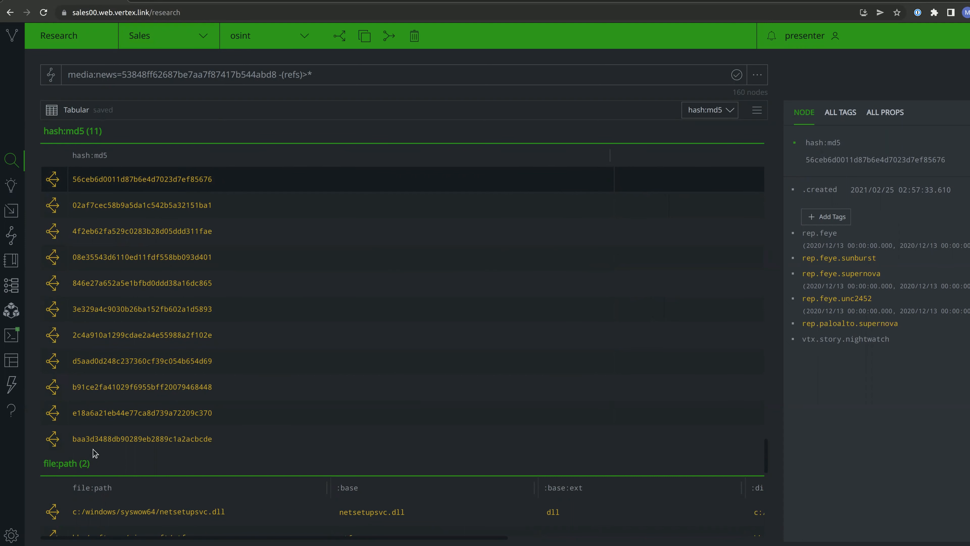
pyautogui.keyDown('shift'); pyautogui.click(103, 433); pyautogui.keyUp('shift')
pyautogui.rightClick(102, 434)
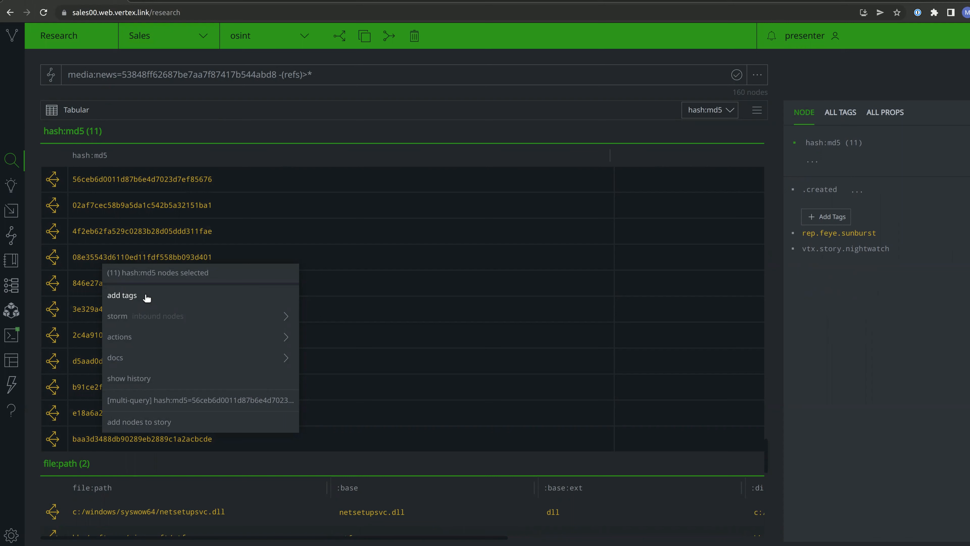
pyautogui.moveTo(145, 336)
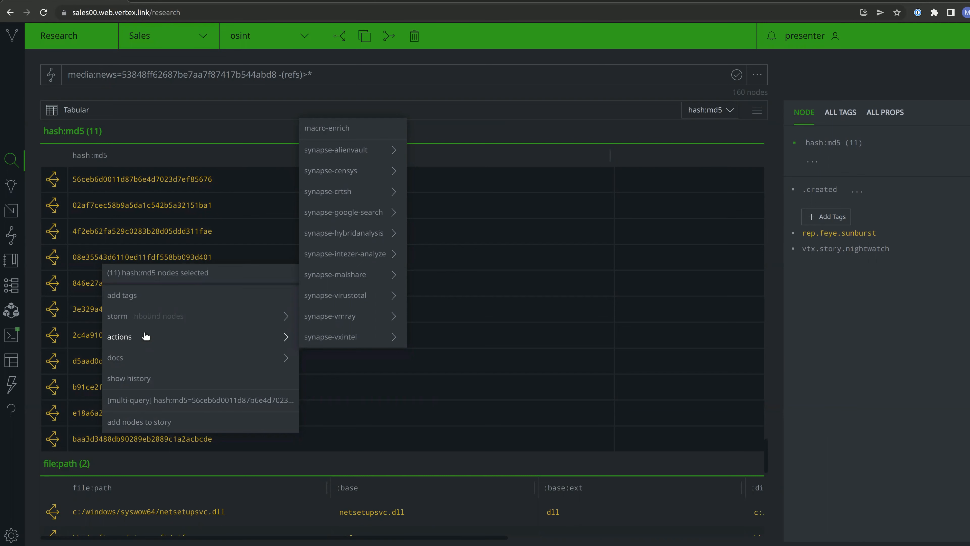
pyautogui.click(144, 228)
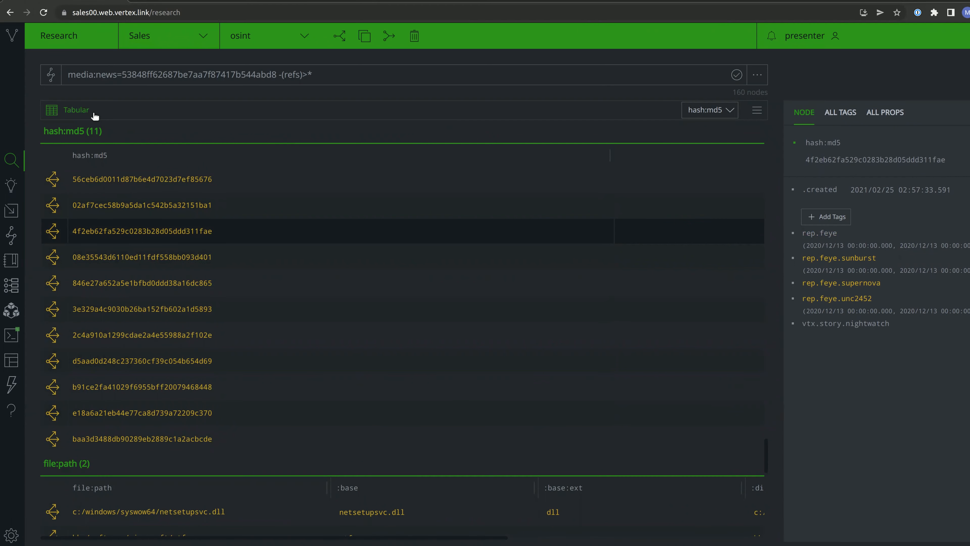
# - Jump to the file:bytes results, view the :mime:pe:compiled column's options, and display the properties of the file whose SHA256 starts with c15abaf5
pyautogui.click(701, 111)
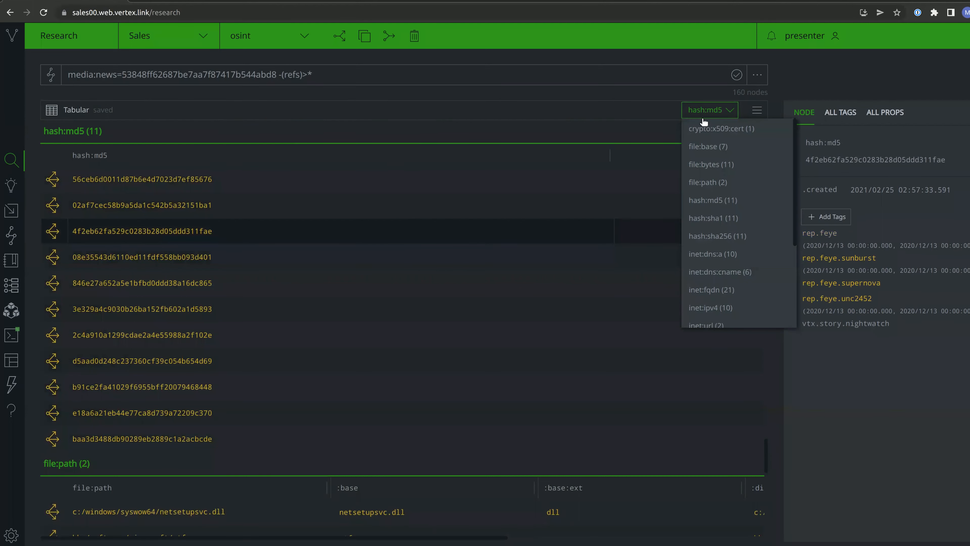
pyautogui.click(710, 163)
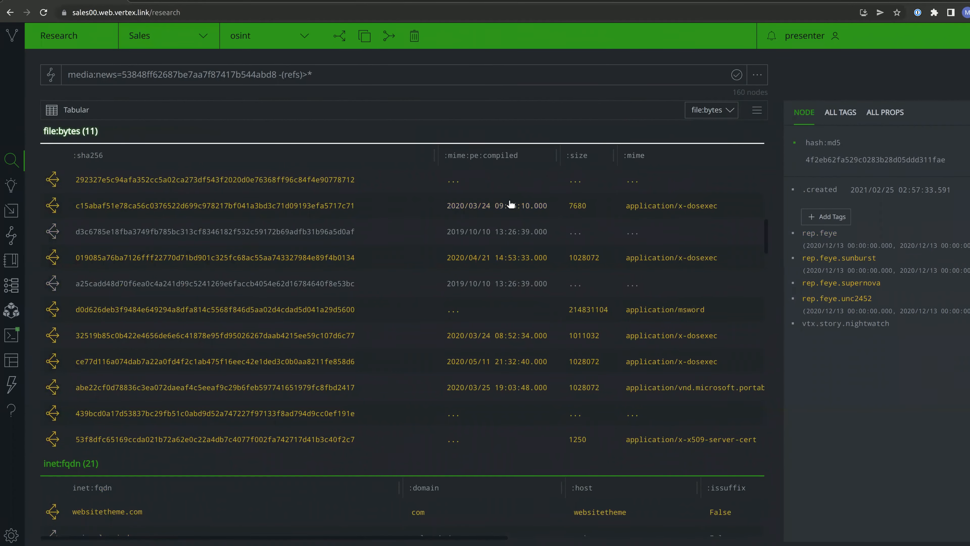
pyautogui.click(510, 156)
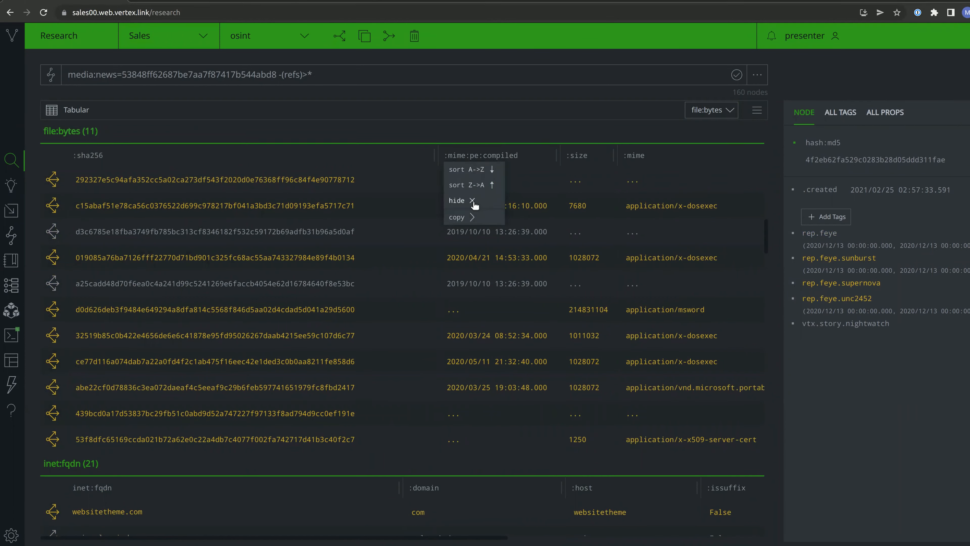
pyautogui.click(515, 209)
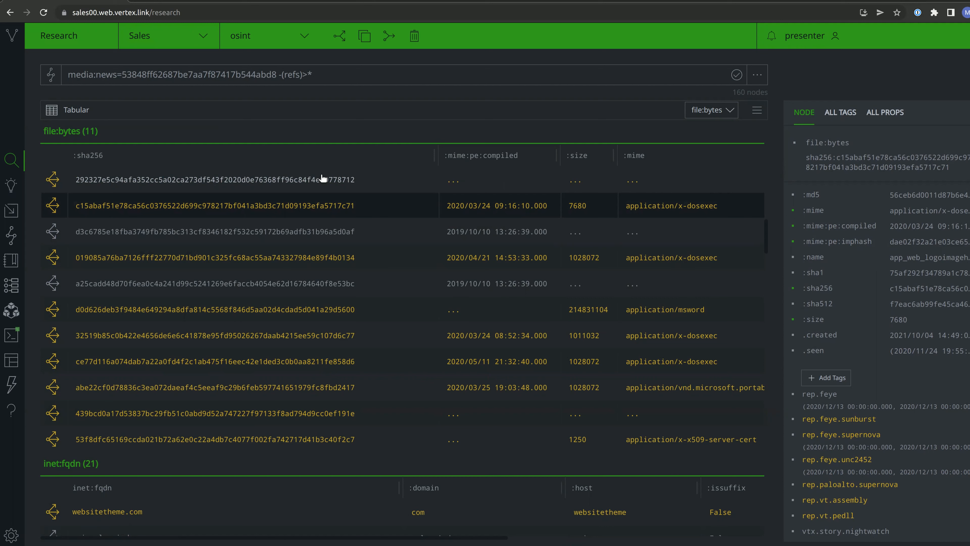
# - Switch the results display to Force Graph and run the query #rep.feye=20201213
pyautogui.click(85, 110)
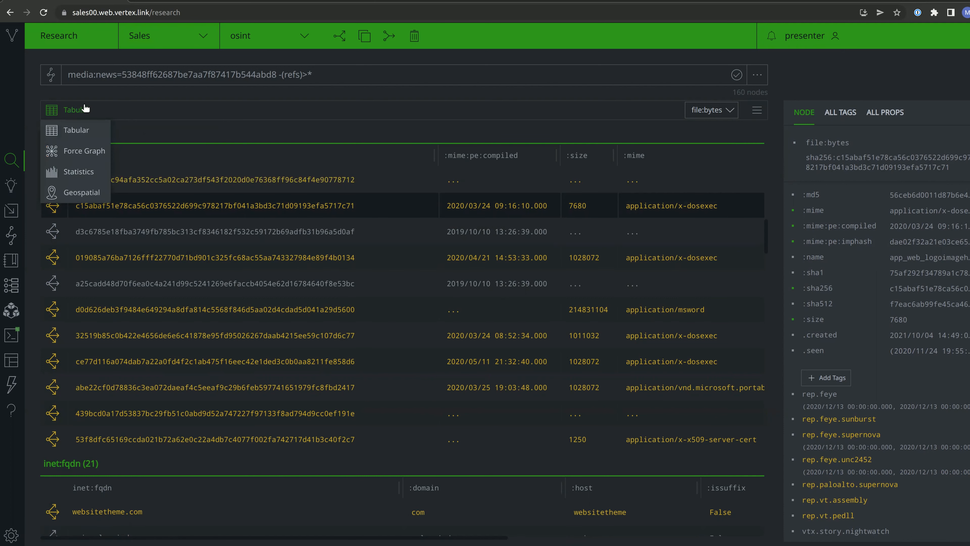
pyautogui.click(85, 151)
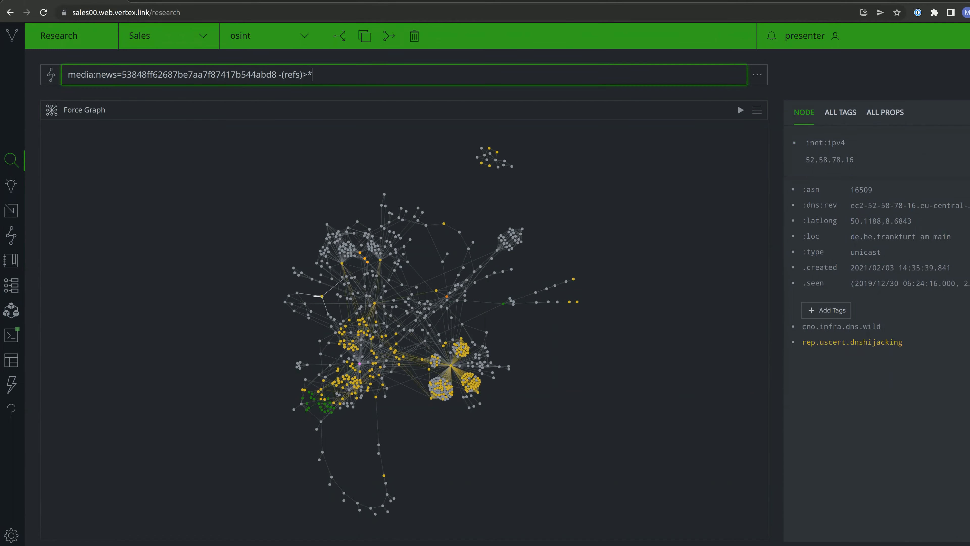
pyautogui.press('Up')
pyautogui.press('Up')
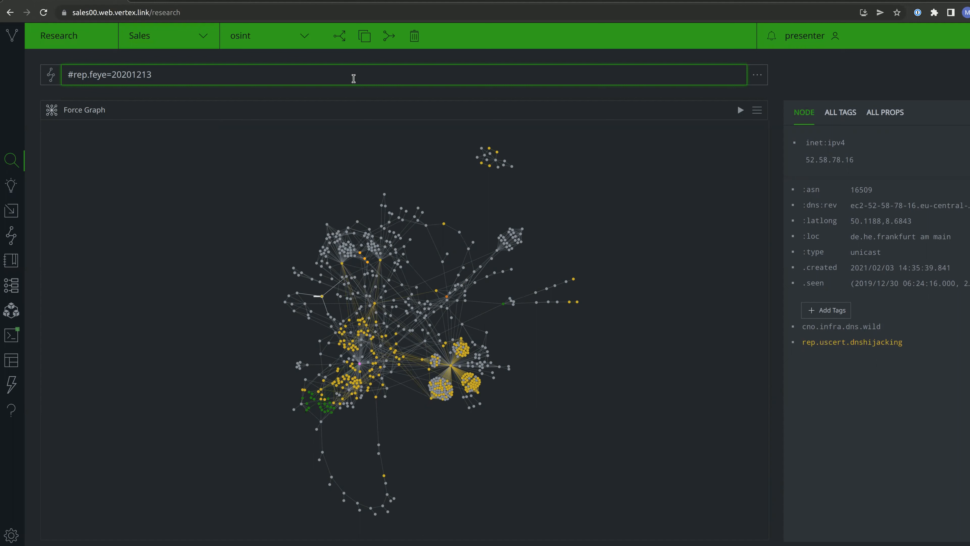
pyautogui.press('Return')
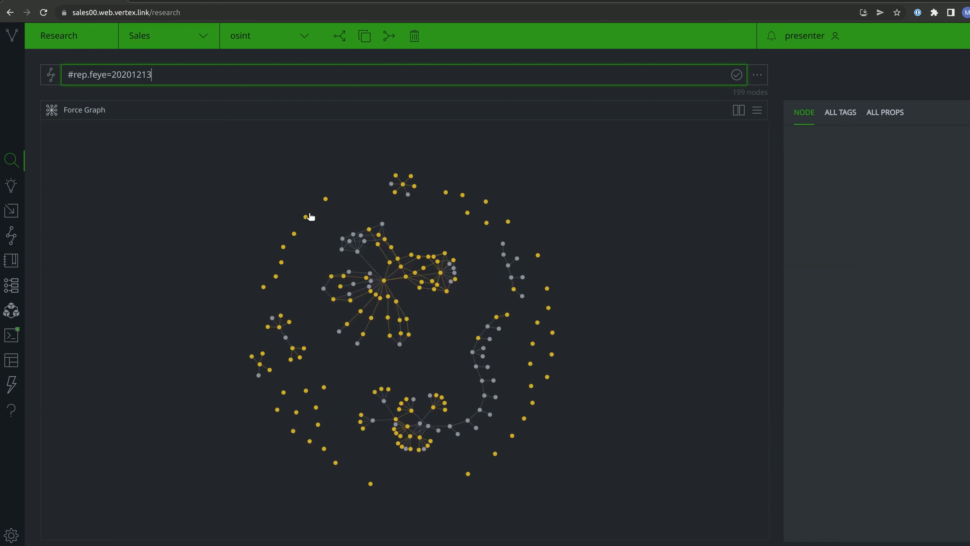
# - Inspect the solarwinds.businesslayerhostx64.exe, APT.Backdoor.MSIL.SUNBURST Snort rule and deftsecurity.com CNAME nodes in the graph
pyautogui.click(301, 223)
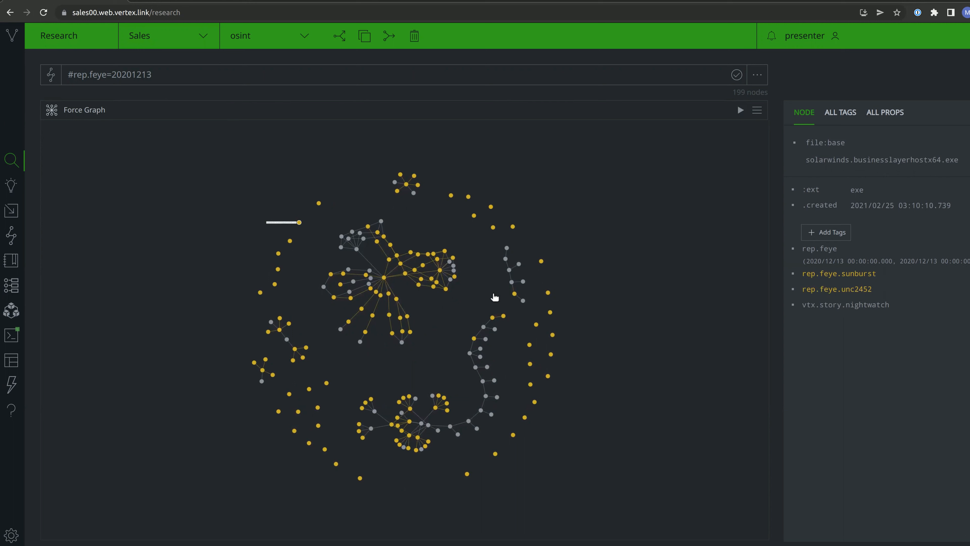
pyautogui.click(474, 216)
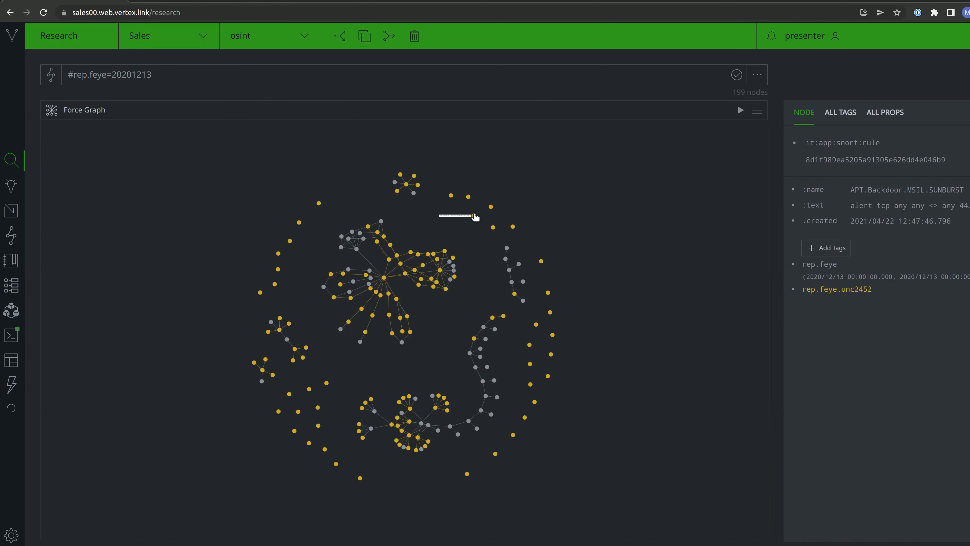
pyautogui.click(411, 254)
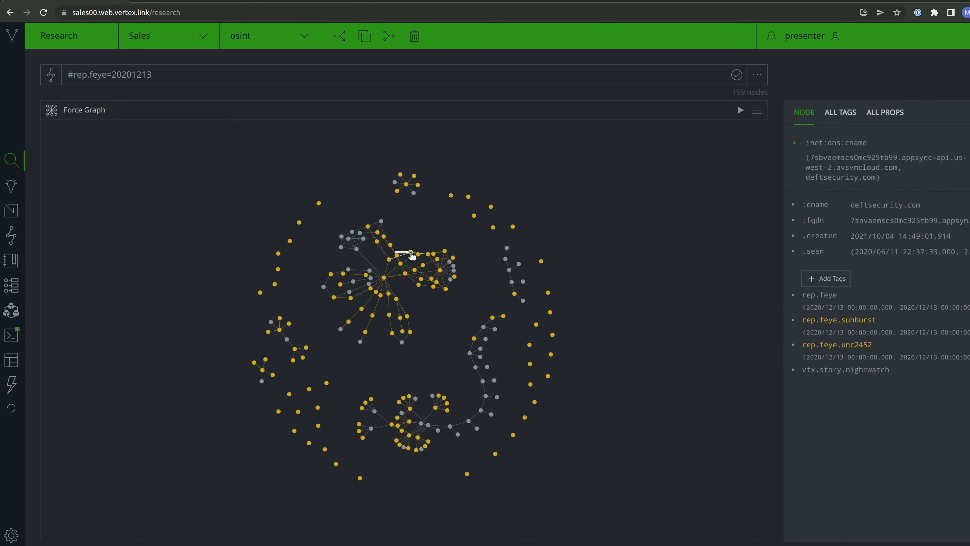
# - Display the zupertech.com node's properties and view the enrichment actions available for it
pyautogui.click(396, 300)
pyautogui.rightClick(396, 301)
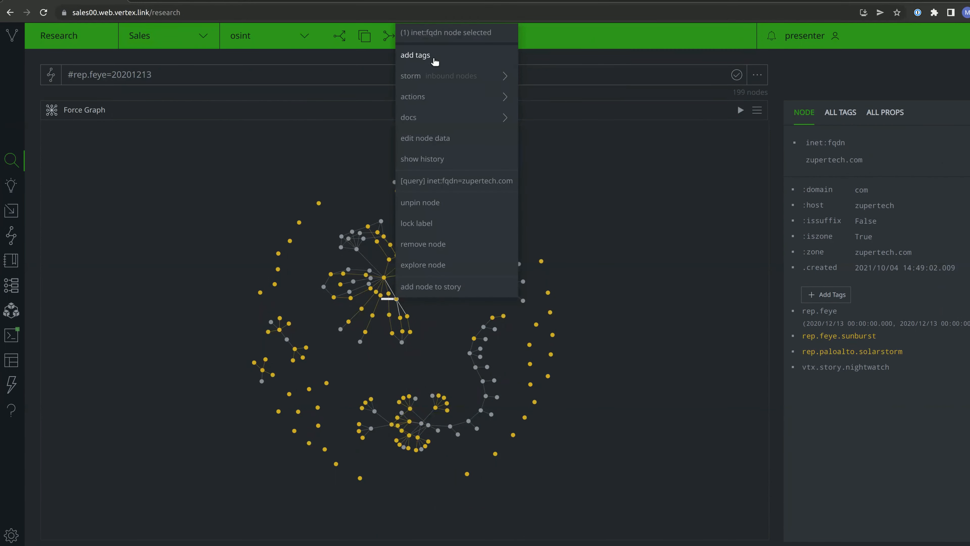
pyautogui.moveTo(428, 99)
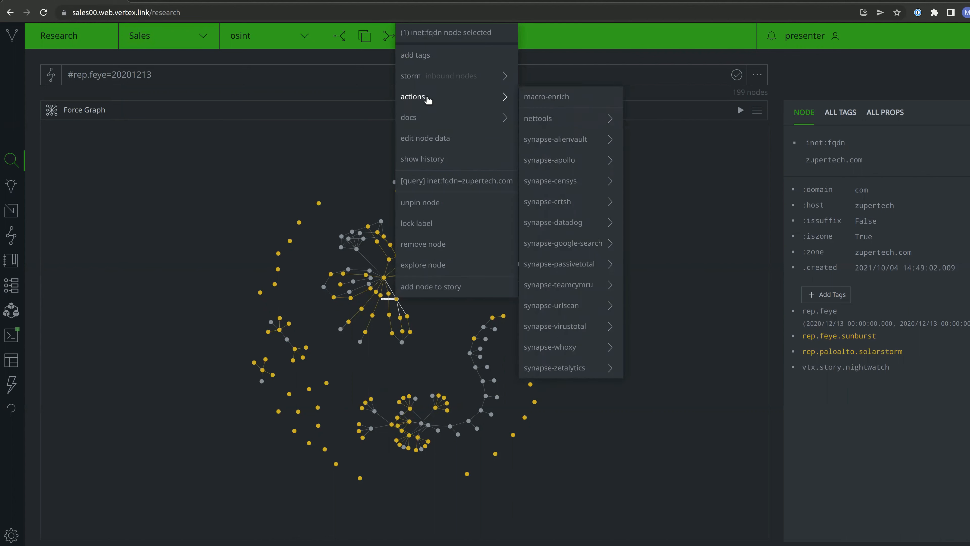
pyautogui.click(427, 320)
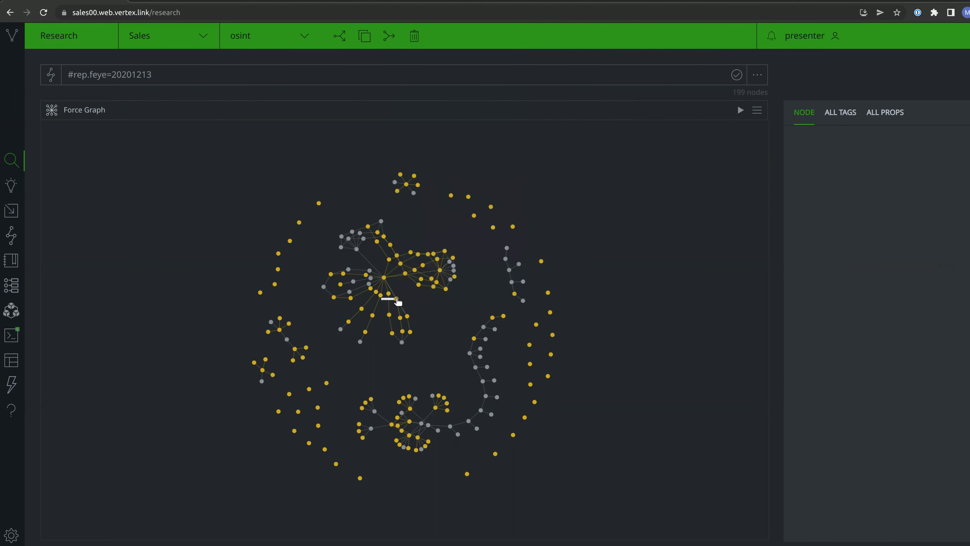
# - Expand the graph from the zupertech.com node to its connected nodes, and undo the expansion
pyautogui.click(397, 302)
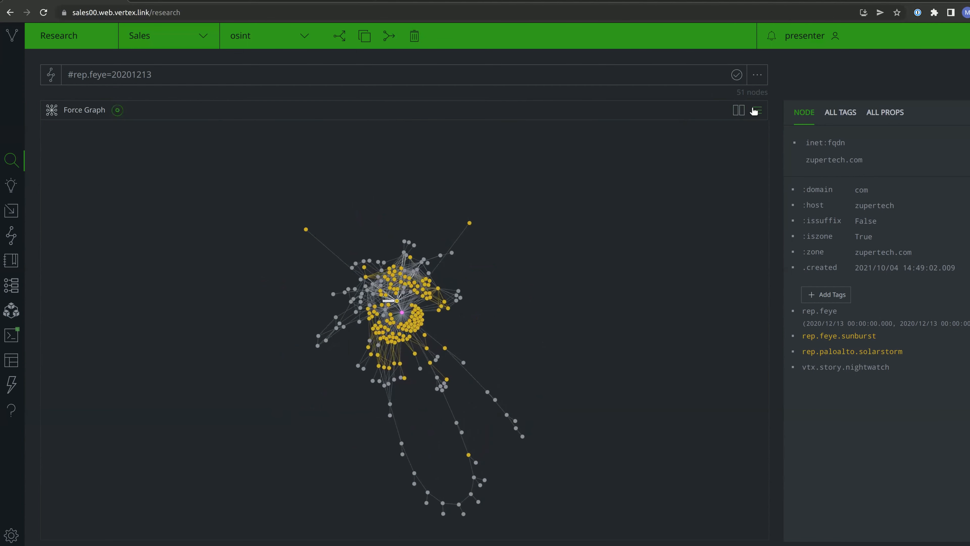
pyautogui.click(757, 111)
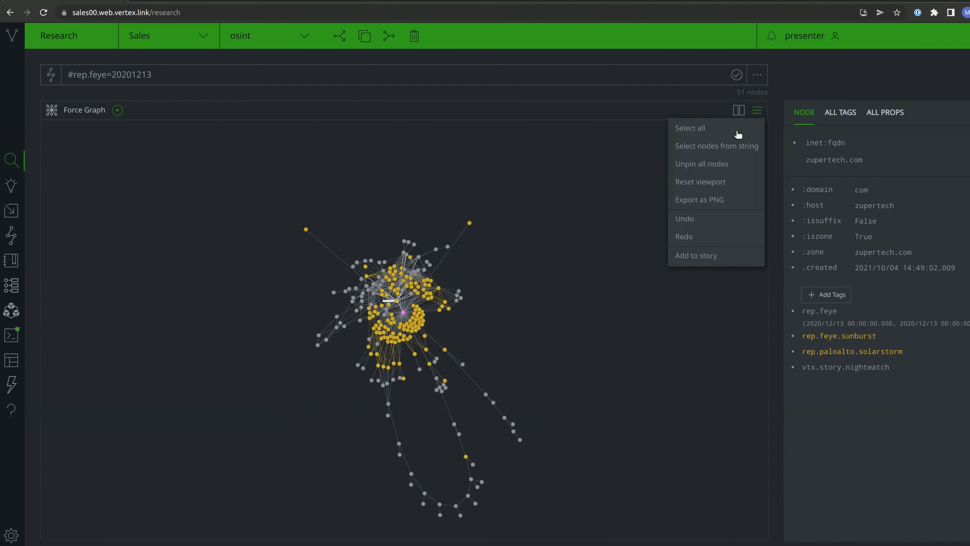
pyautogui.click(684, 220)
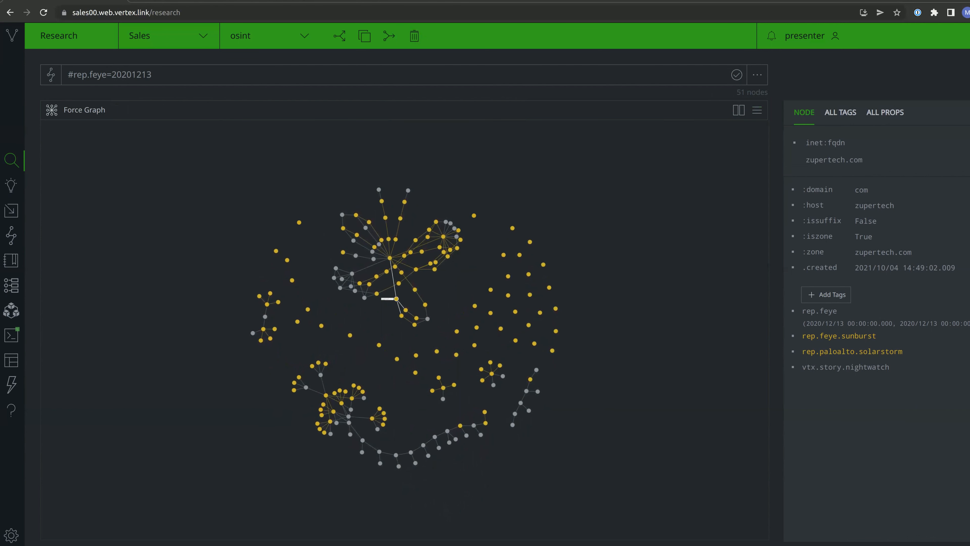
# - Replace the query with #vtx.story.nightwatch and run it in the Force Graph
pyautogui.tripleClick(305, 77)
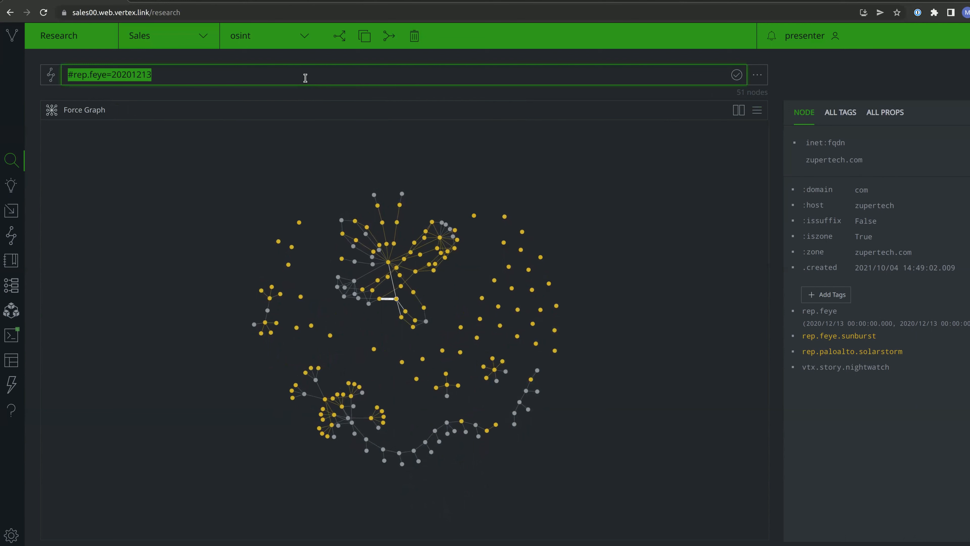
pyautogui.write('#vtx.story.nightwatch')
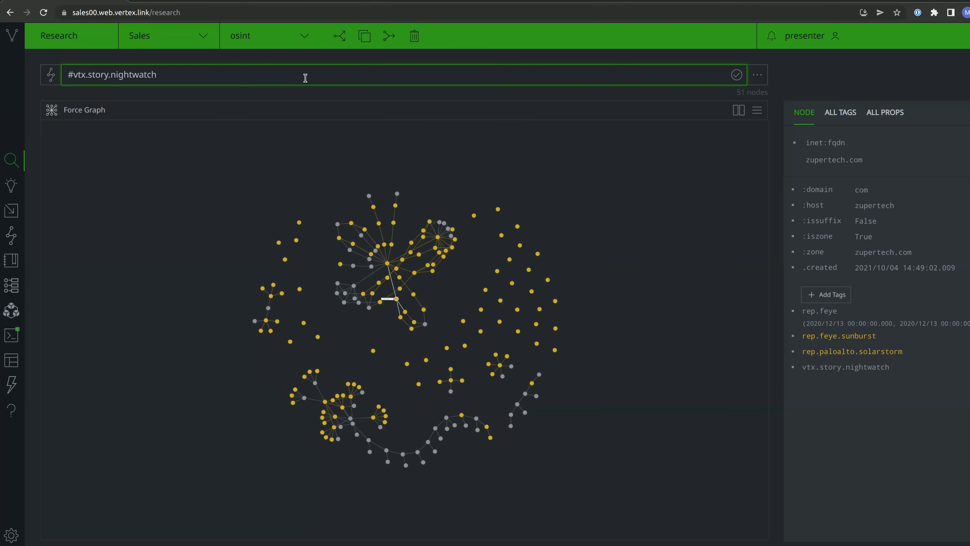
pyautogui.press('Return')
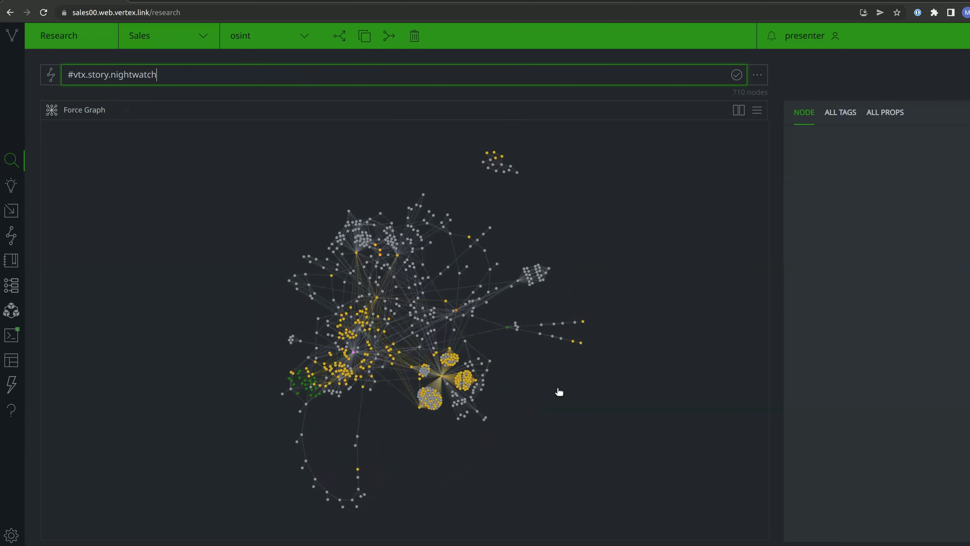
# - Switch the #vtx.story.nightwatch results from the Force Graph to the Statistics display mode
pyautogui.click(208, 185)
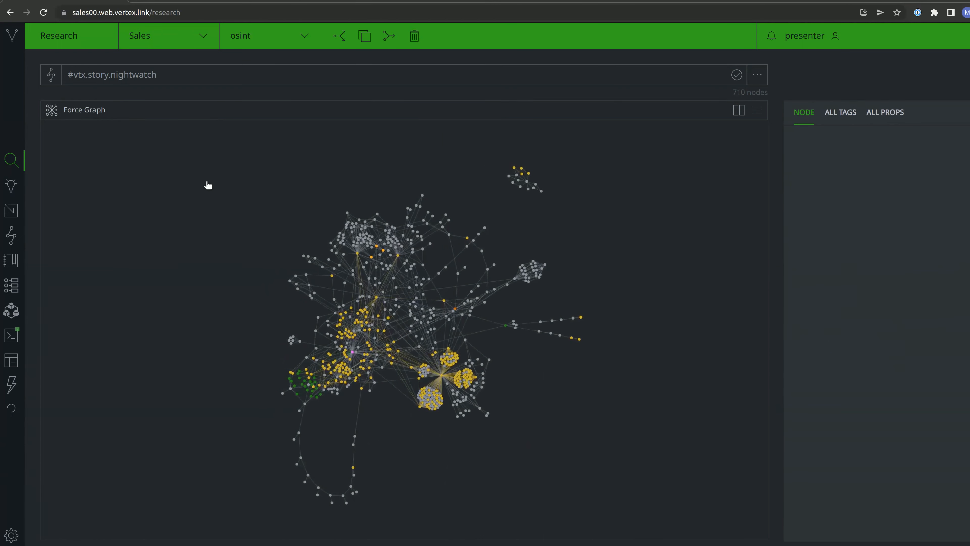
pyautogui.click(106, 113)
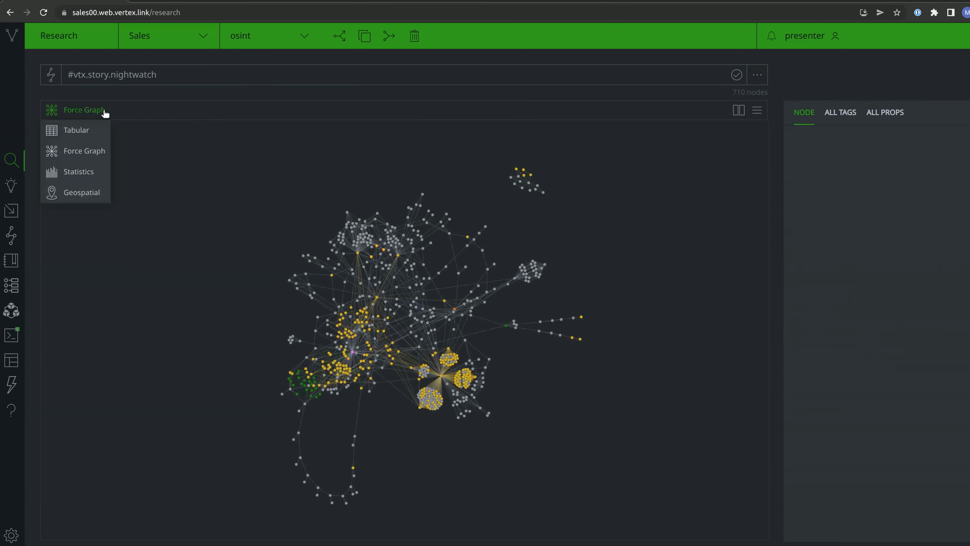
pyautogui.click(81, 173)
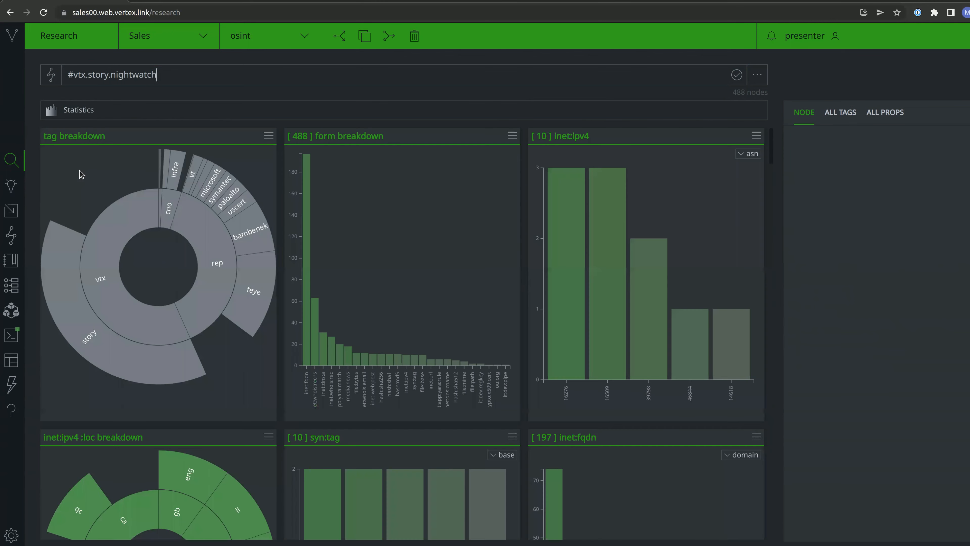
# - Replace the query with file:bytes#rep.feye.apt1 +:mime:pe:compiled and run it in the Statistics display
pyautogui.tripleClick(110, 70)
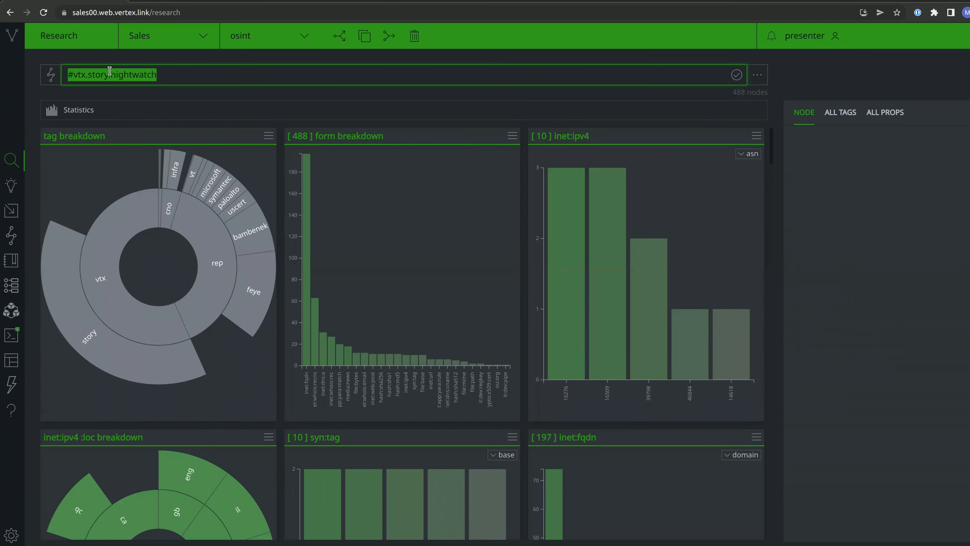
pyautogui.write('file:bytes#rep.feye.apt1 +:mime:pe:compiled')
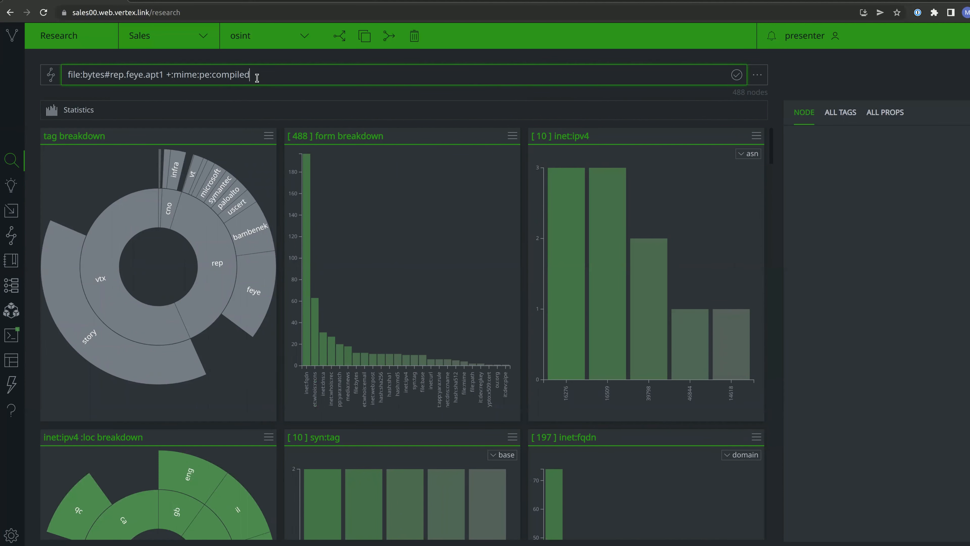
pyautogui.press('Return')
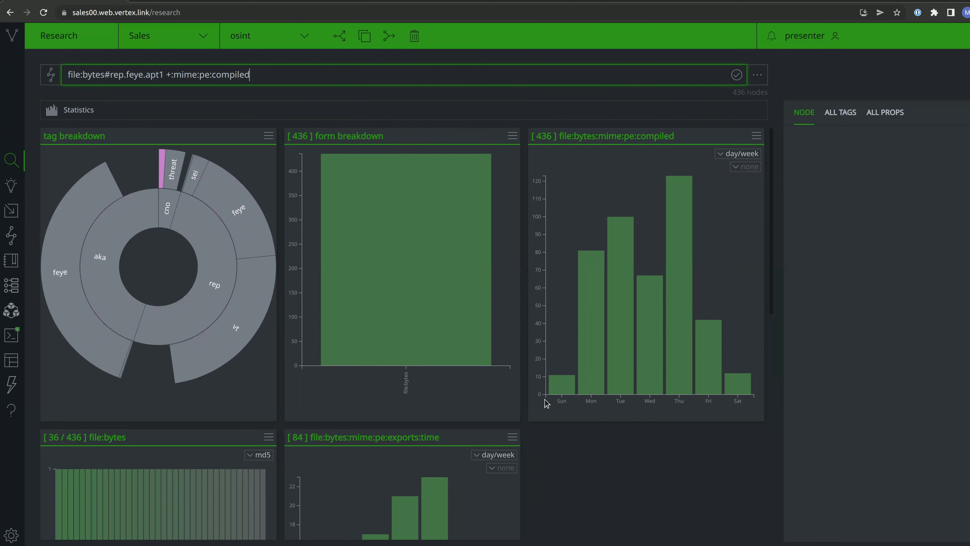
# - Group the file:bytes:mime:pe:compiled timeline chart by month
pyautogui.scroll(-8, 574, 479)
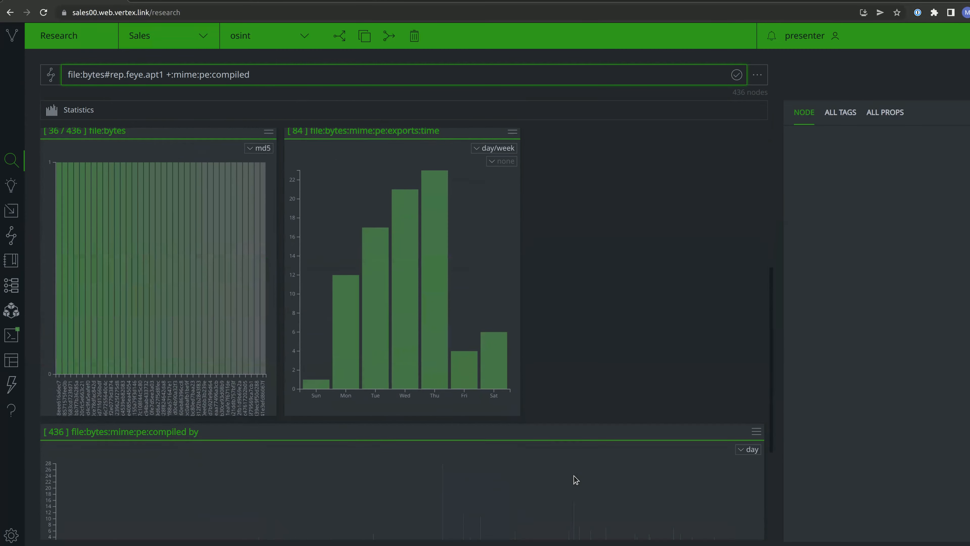
pyautogui.scroll(-3, 576, 480)
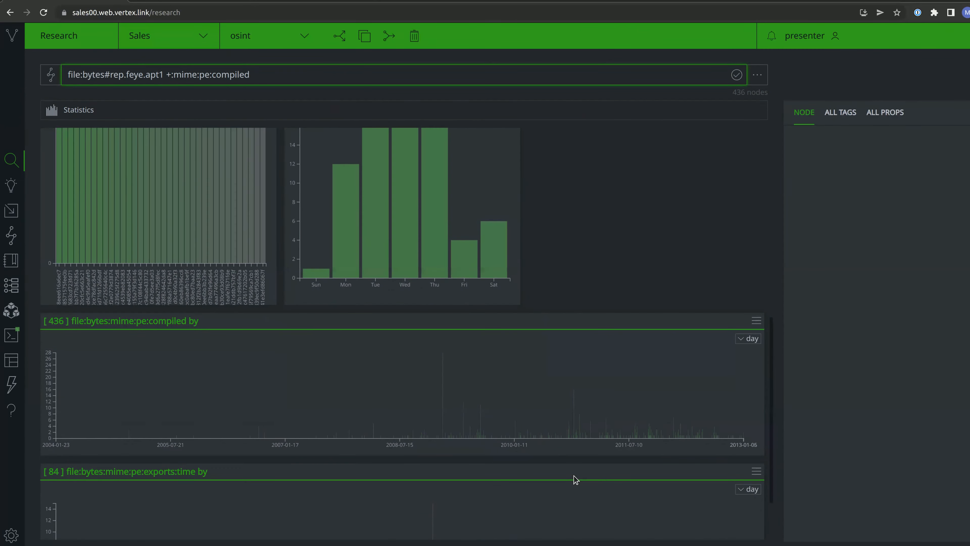
pyautogui.click(751, 338)
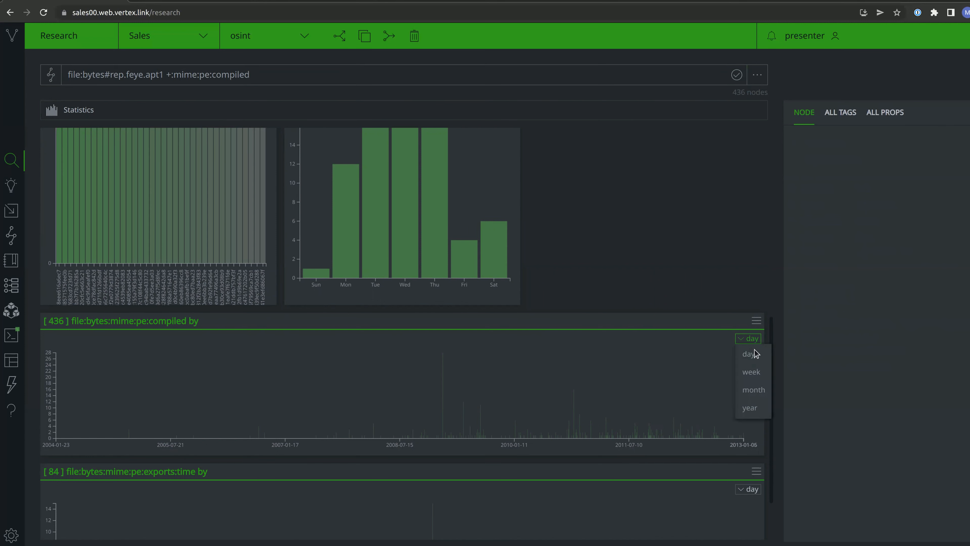
pyautogui.click(754, 390)
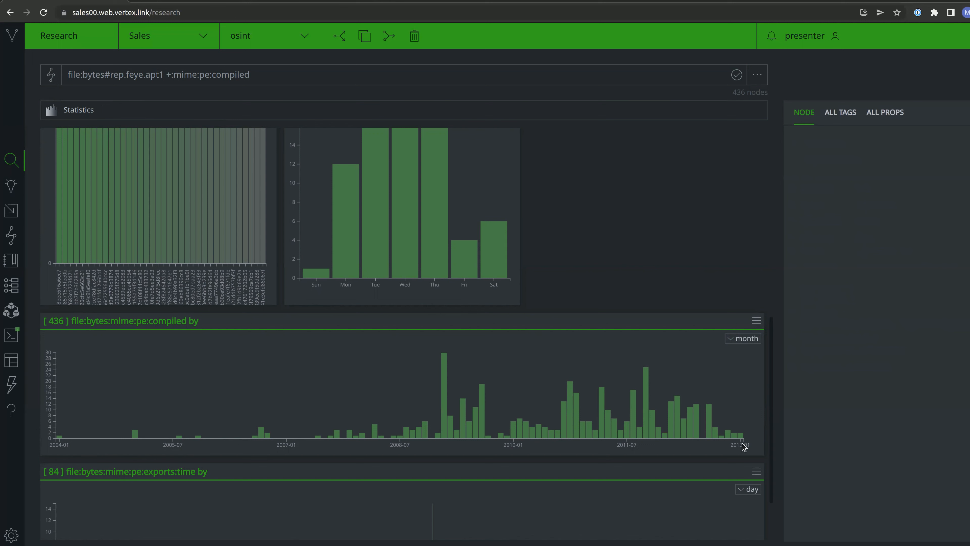
# - Run the query inet:ipv4#cno.infra.anon.tor.exit | limit 100 in the Geospatial display and inspect the node plotted in Hungary
pyautogui.click(94, 114)
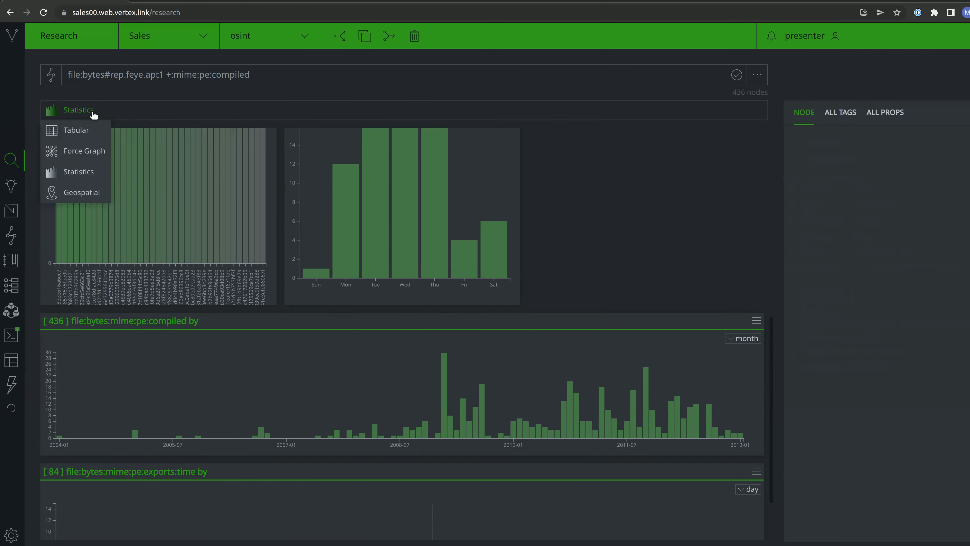
pyautogui.click(99, 192)
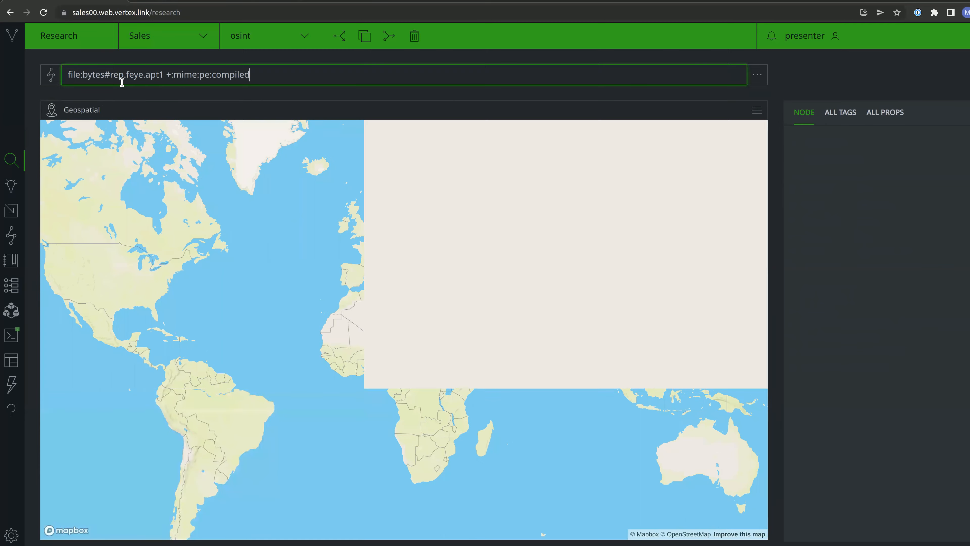
pyautogui.tripleClick(122, 83)
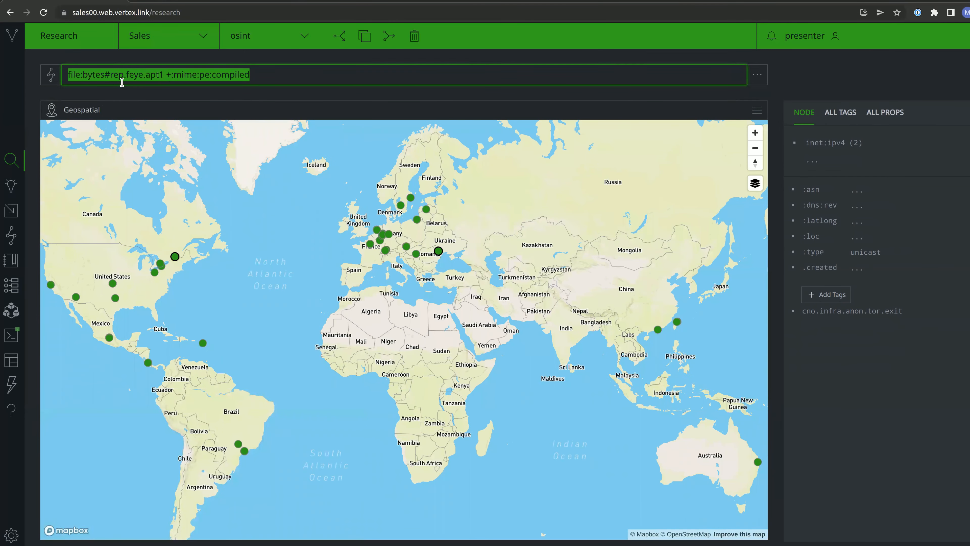
pyautogui.write('inet:ipv4#cno.infra.anon.tor.exit | limit 100')
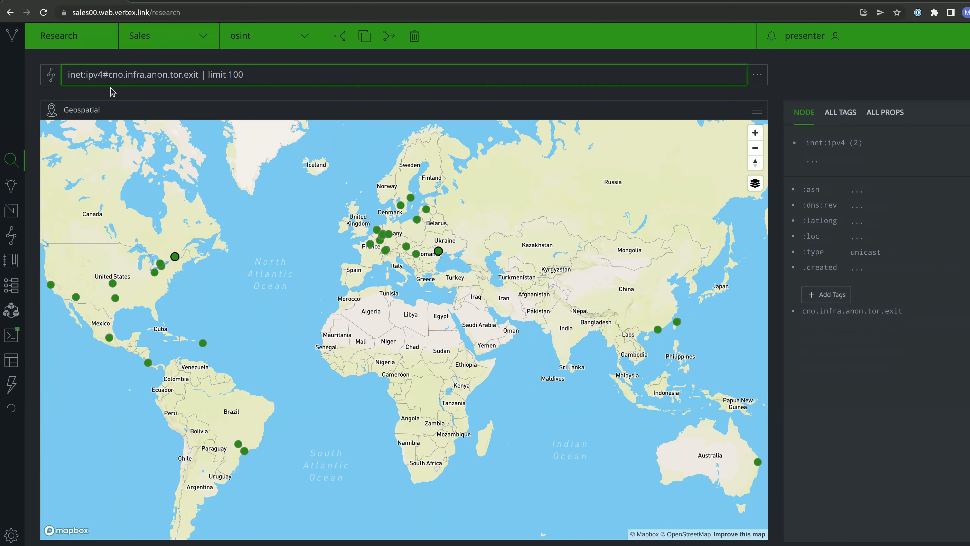
pyautogui.press('Return')
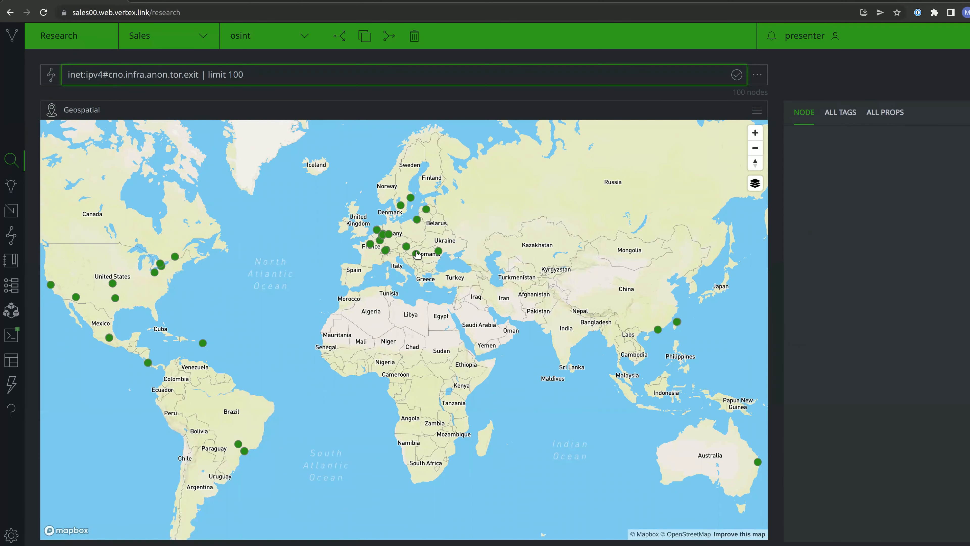
pyautogui.click(416, 254)
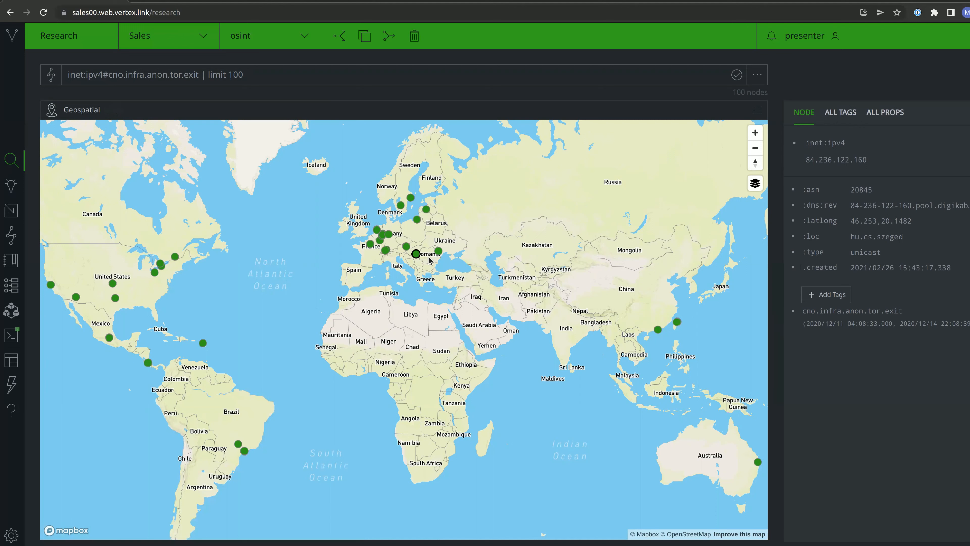
# - Try the Dark and Satellite map styles, and restore the Streets style
pyautogui.click(756, 187)
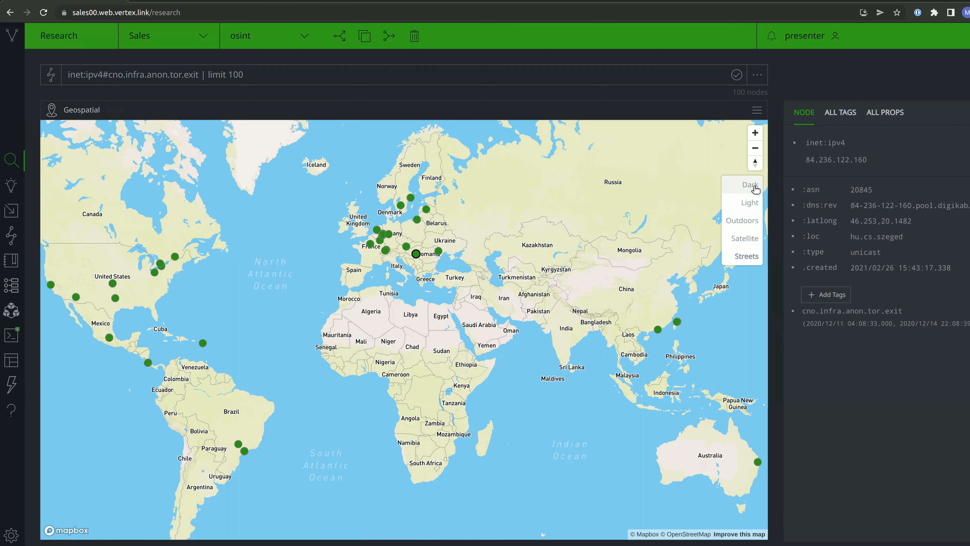
pyautogui.click(751, 185)
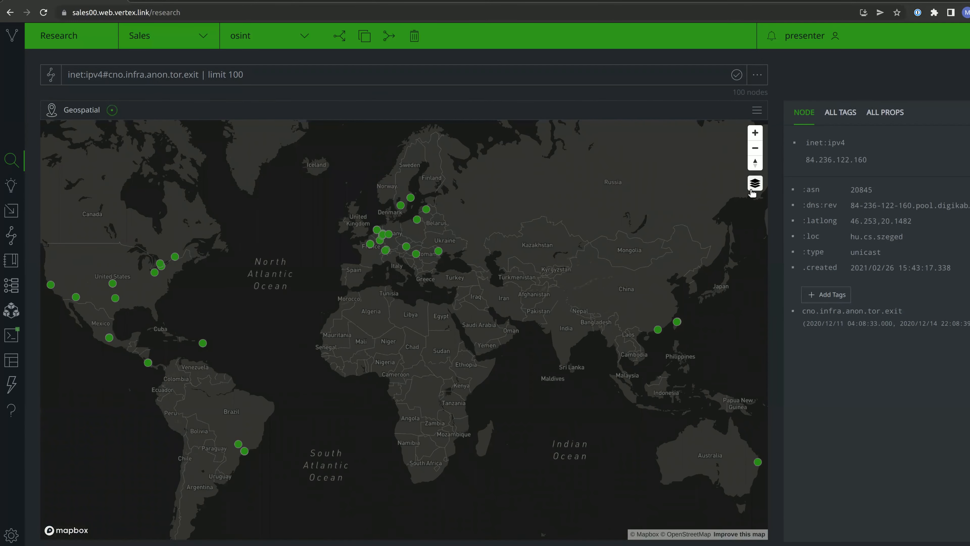
pyautogui.click(751, 190)
pyautogui.click(746, 239)
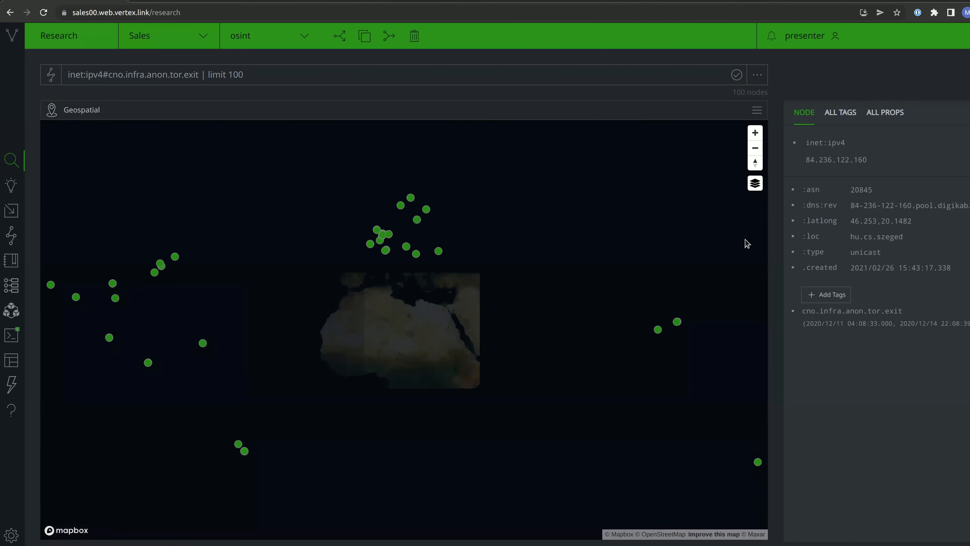
pyautogui.click(756, 183)
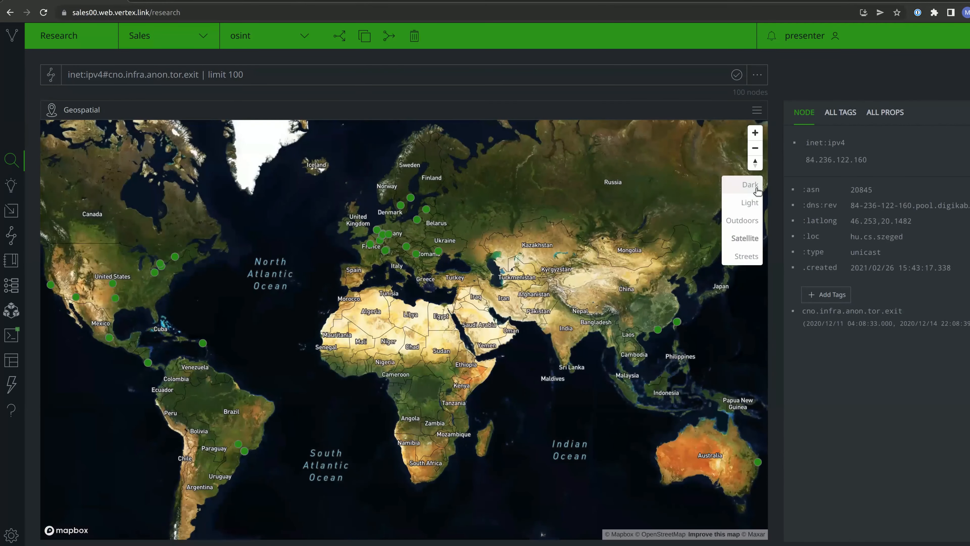
pyautogui.click(752, 254)
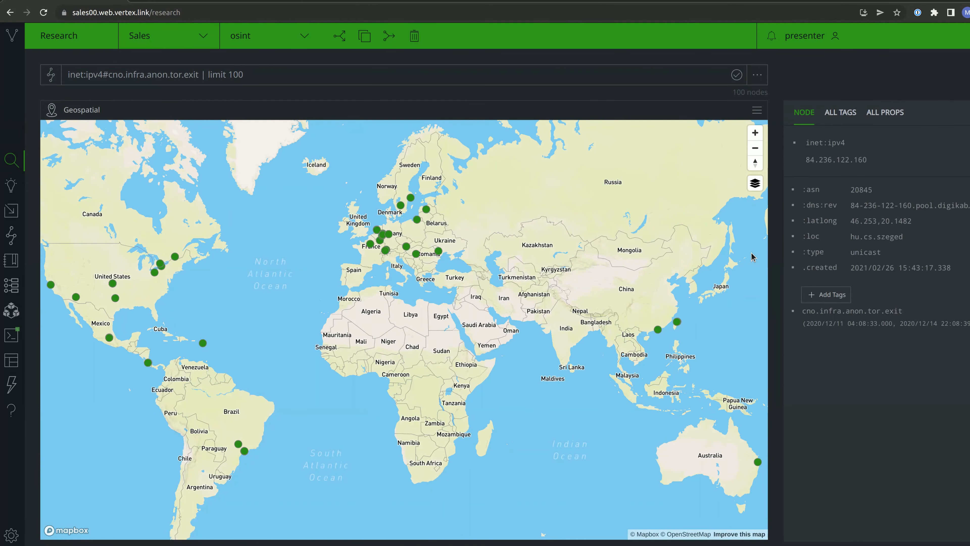
# - View the map's options for exporting it as PNG and adding it to a story
pyautogui.click(758, 111)
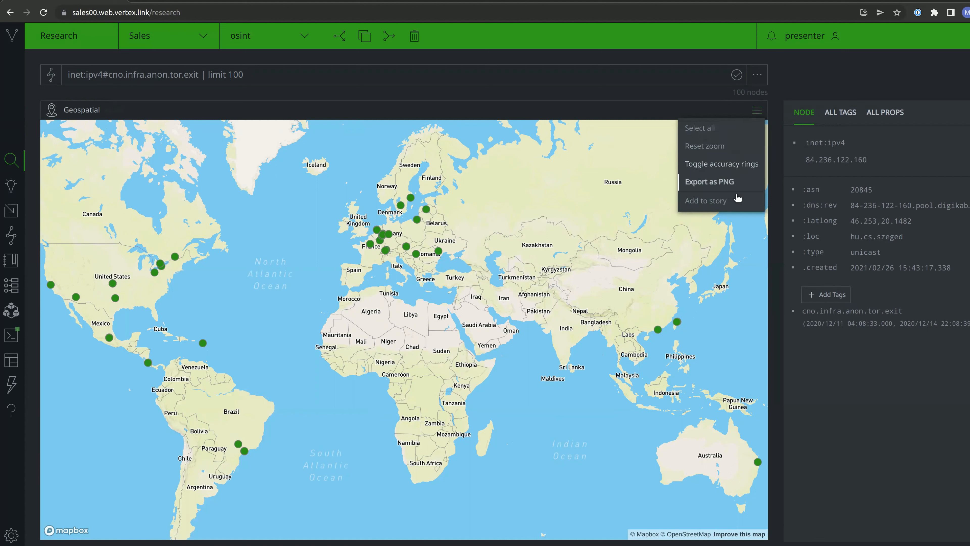
pyautogui.click(706, 201)
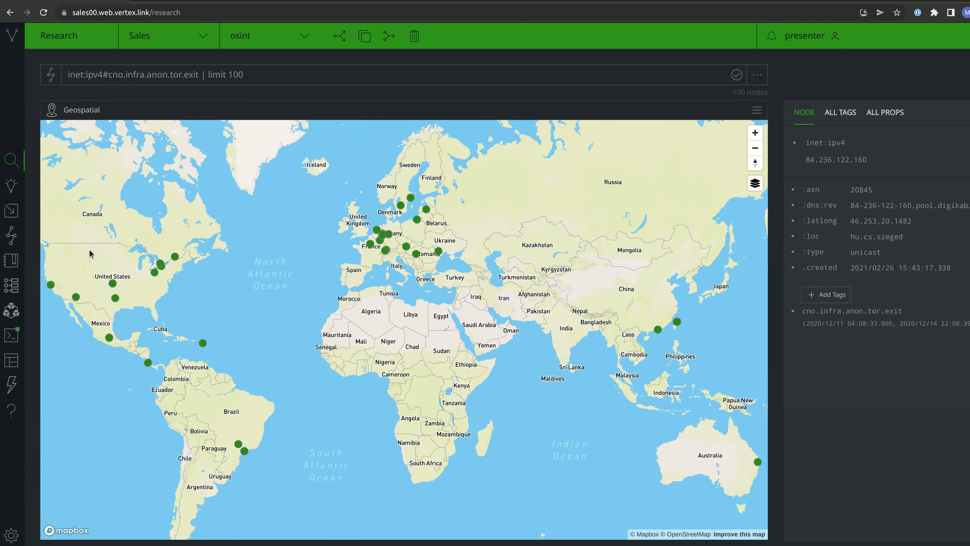
# - Search the stories for "sun" and open the Solarwinds Sunburst Supply Chain Attack story
pyautogui.click(14, 261)
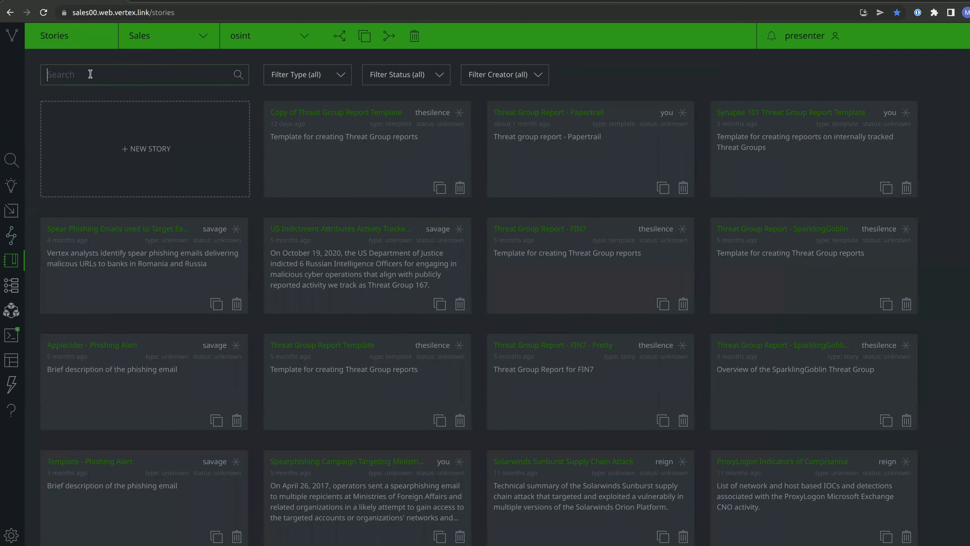
pyautogui.click(91, 74)
pyautogui.write('sun')
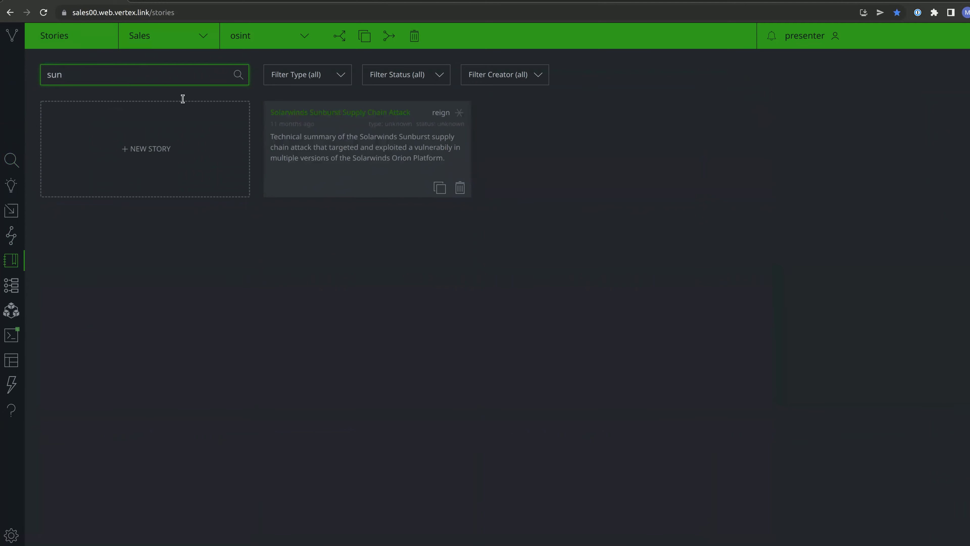
pyautogui.click(331, 140)
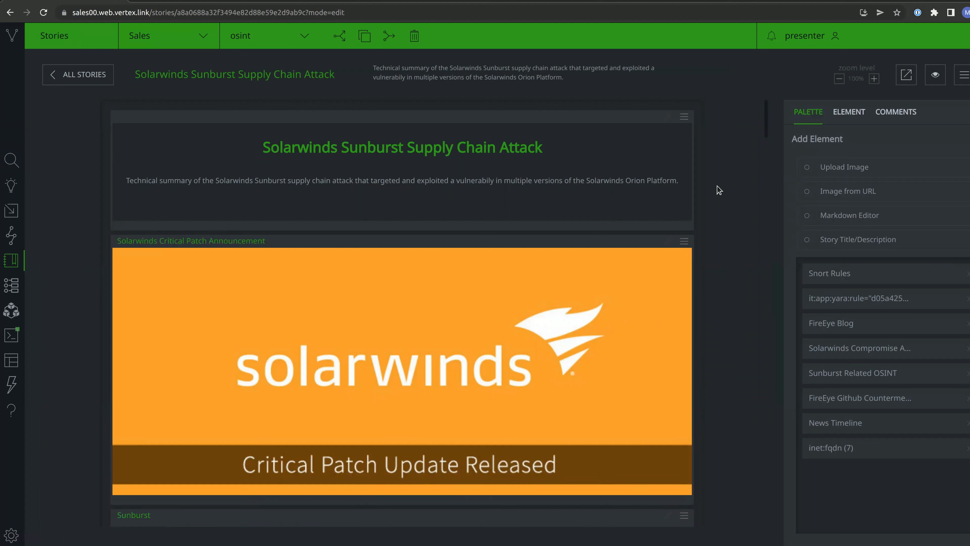
# - Preview the story and read through its summary, malware families and indicators down to the FQDN IOCs table
pyautogui.click(935, 71)
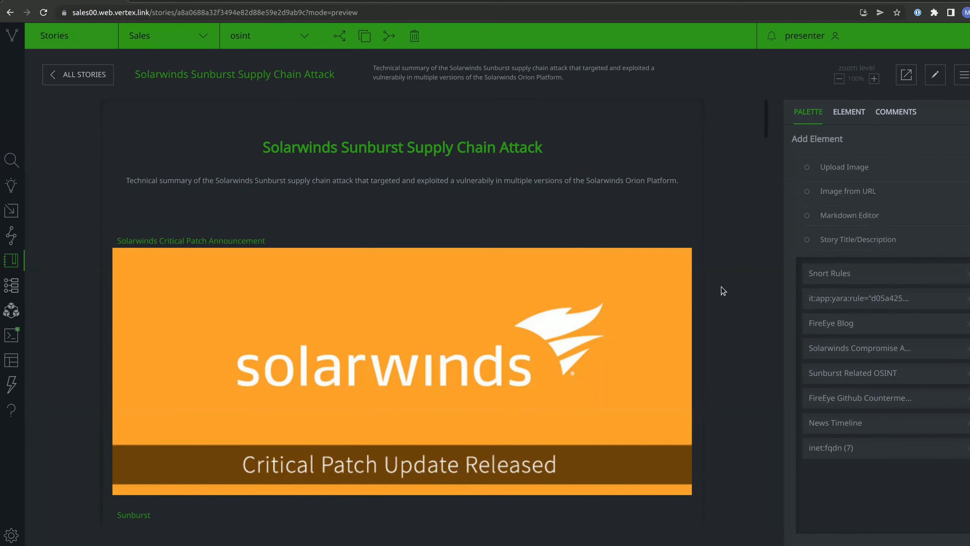
pyautogui.scroll(-2, 722, 290)
pyautogui.scroll(-6, 722, 289)
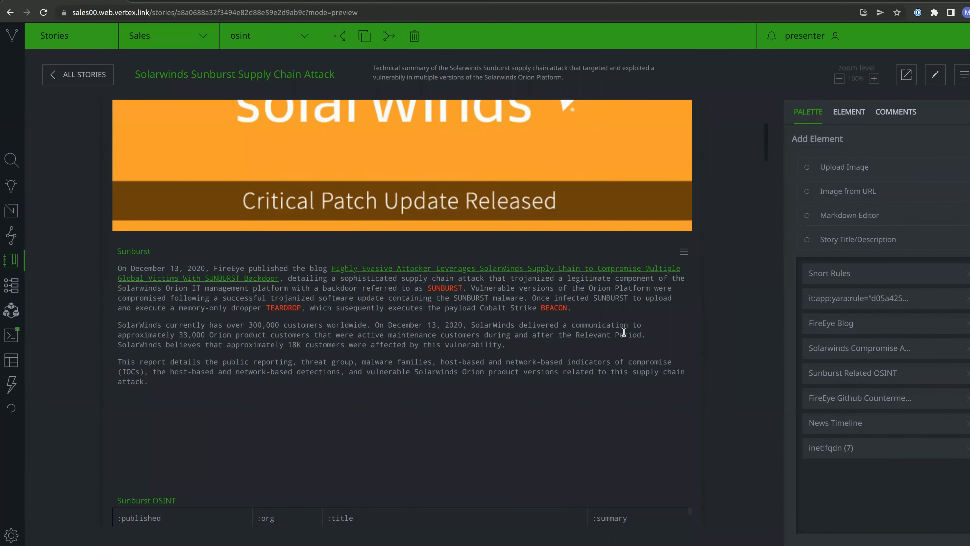
pyautogui.scroll(-10, 723, 415)
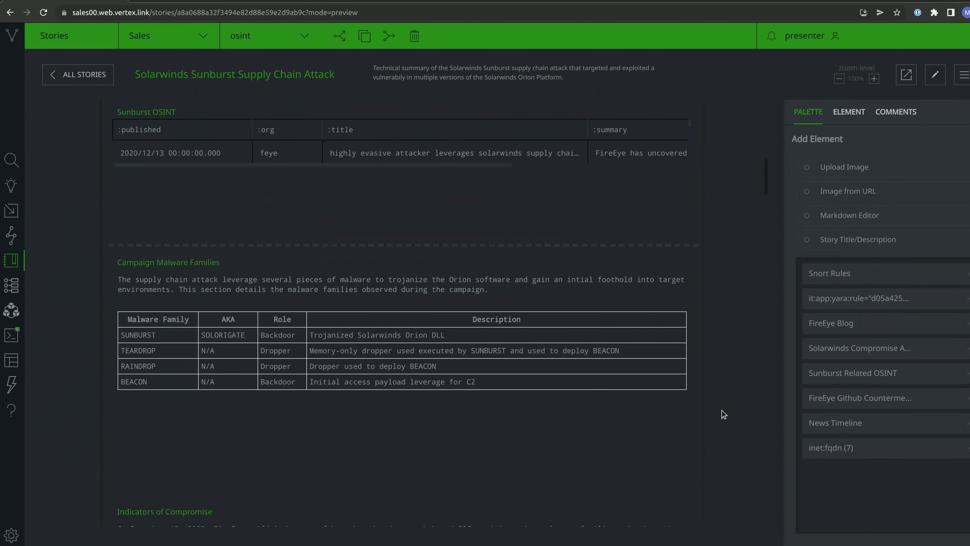
pyautogui.scroll(-10, 724, 414)
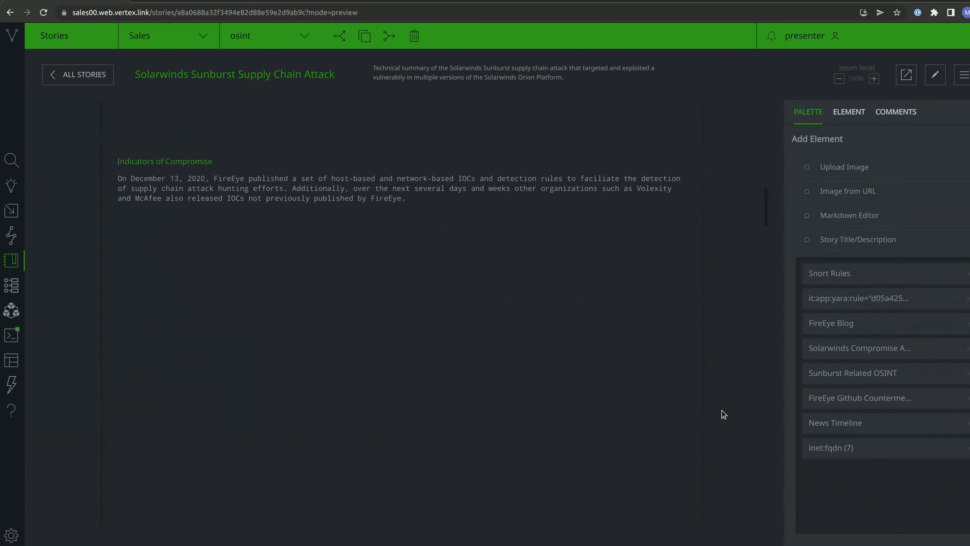
pyautogui.scroll(-10, 723, 415)
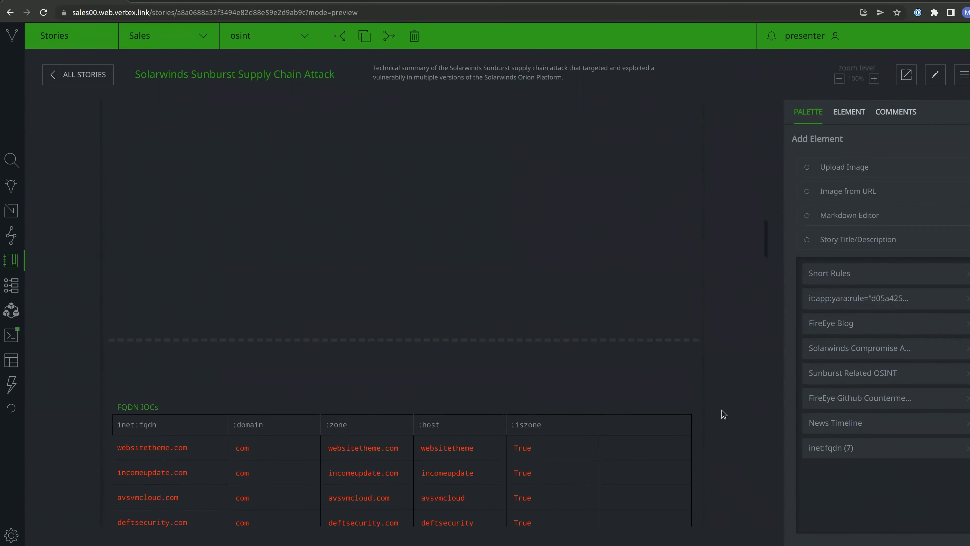
pyautogui.scroll(-3, 724, 415)
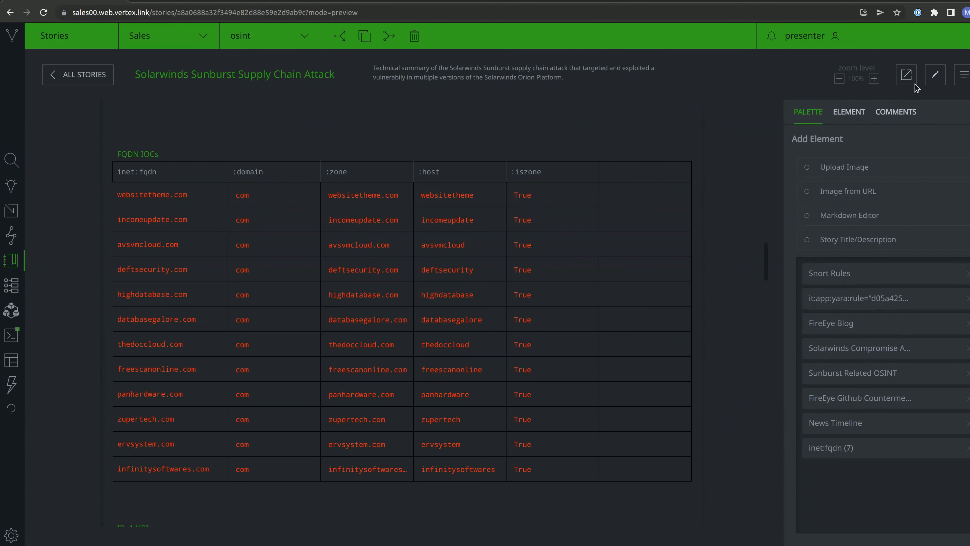
# - Return the story to edit mode and view the actions available for the FQDN IOCs element
pyautogui.click(936, 74)
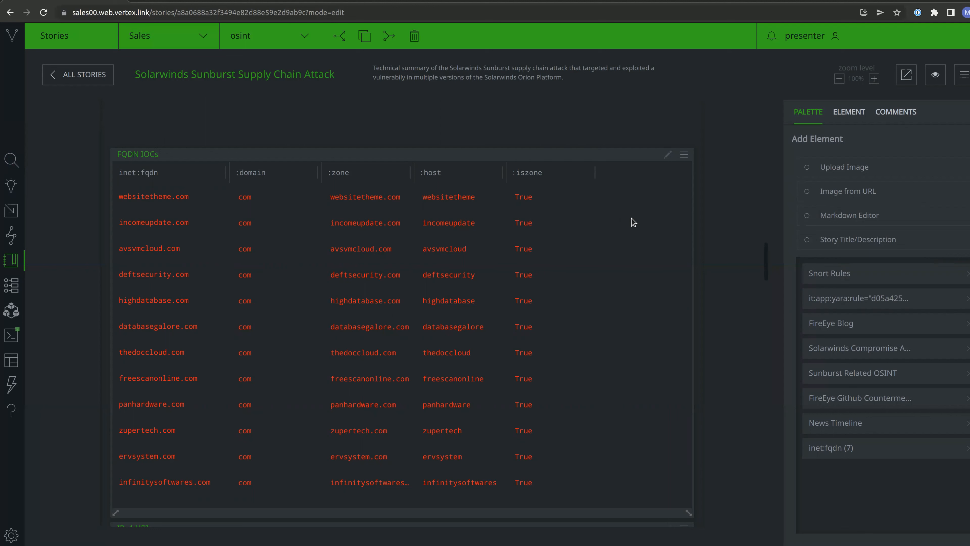
pyautogui.click(684, 157)
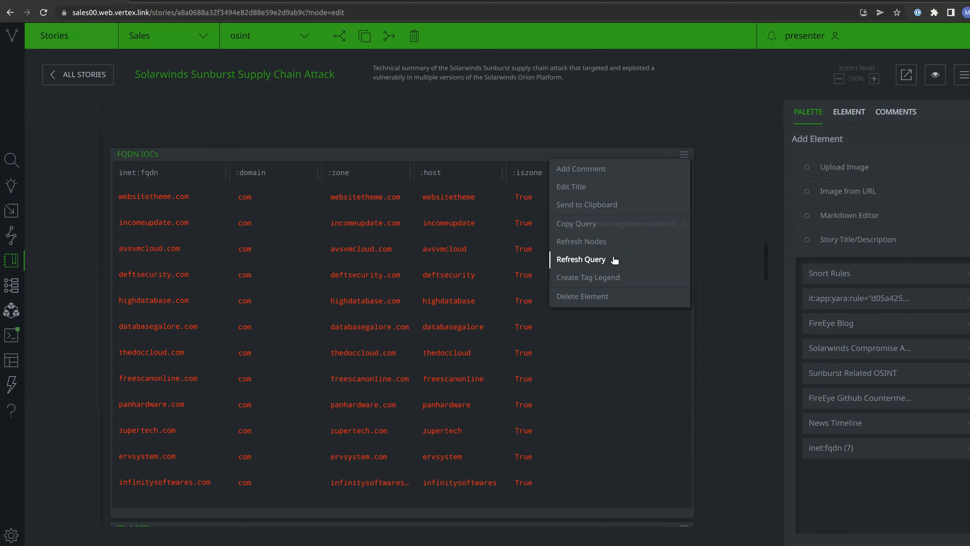
pyautogui.click(726, 264)
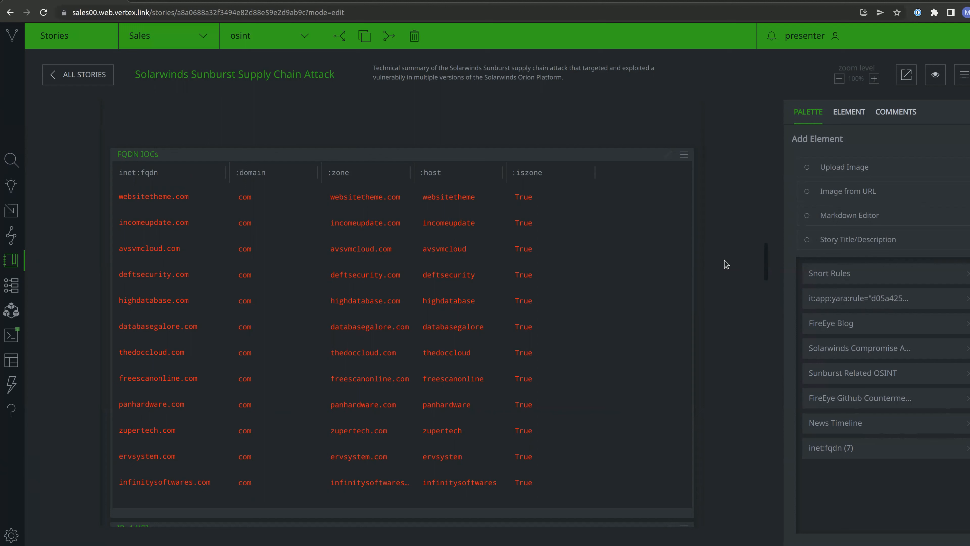
# - Check the FQDN IOCs element's options for copying its query and refreshing its nodes or query
pyautogui.click(687, 158)
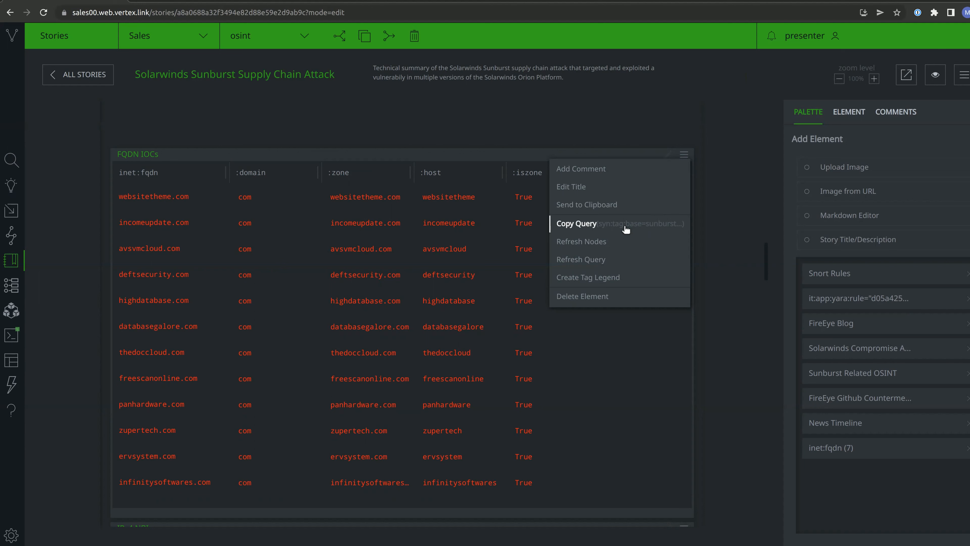
pyautogui.click(735, 219)
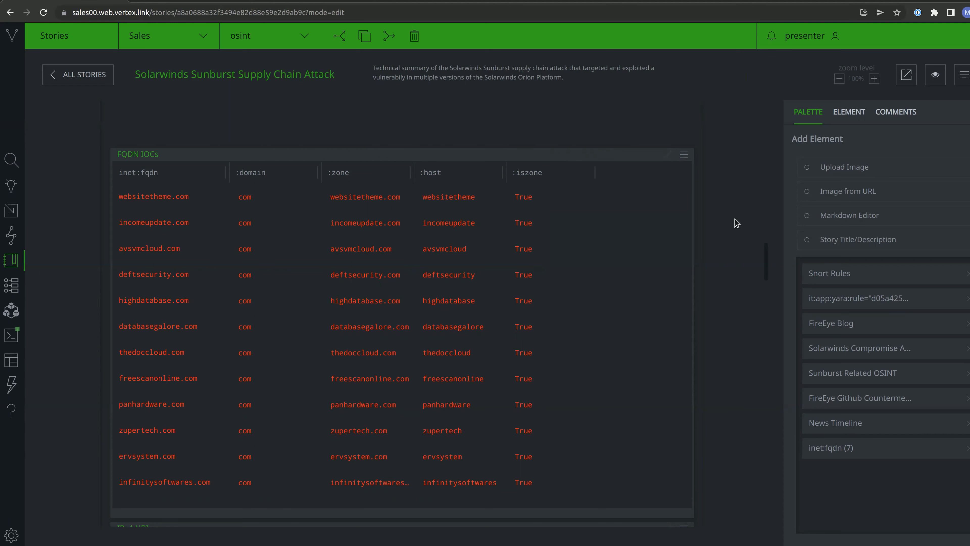
# - Open the story's "change" comment conversation, inspect its reply and resolve options, and return to the element palette
pyautogui.click(885, 114)
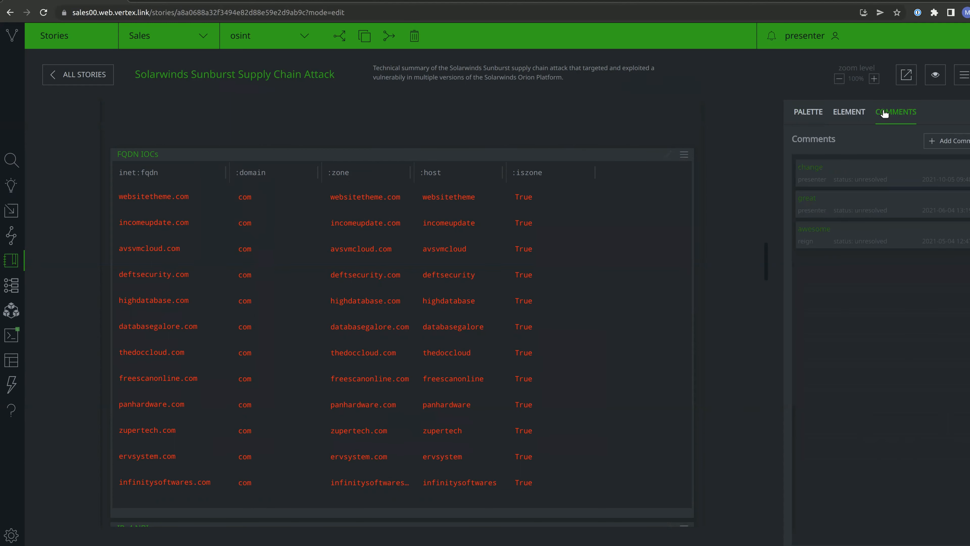
pyautogui.click(831, 177)
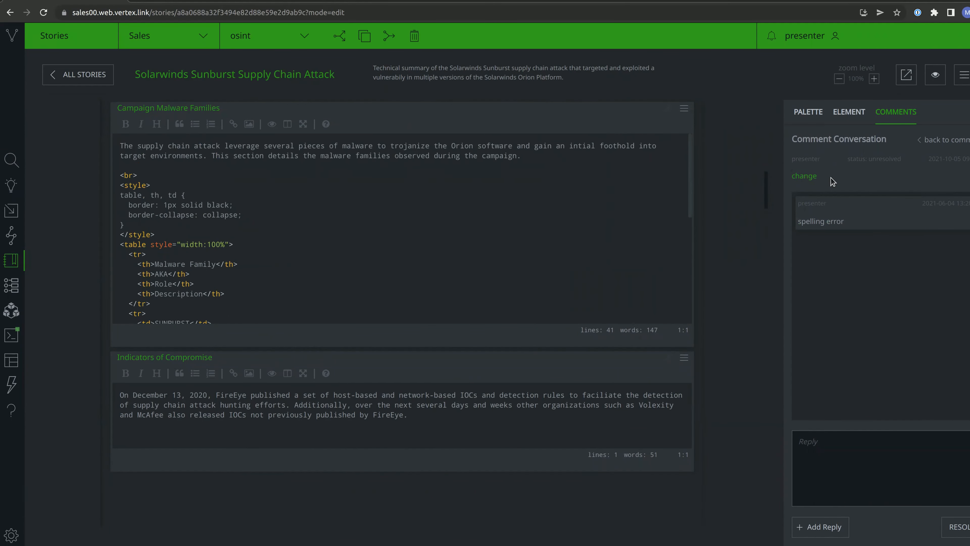
pyautogui.click(875, 484)
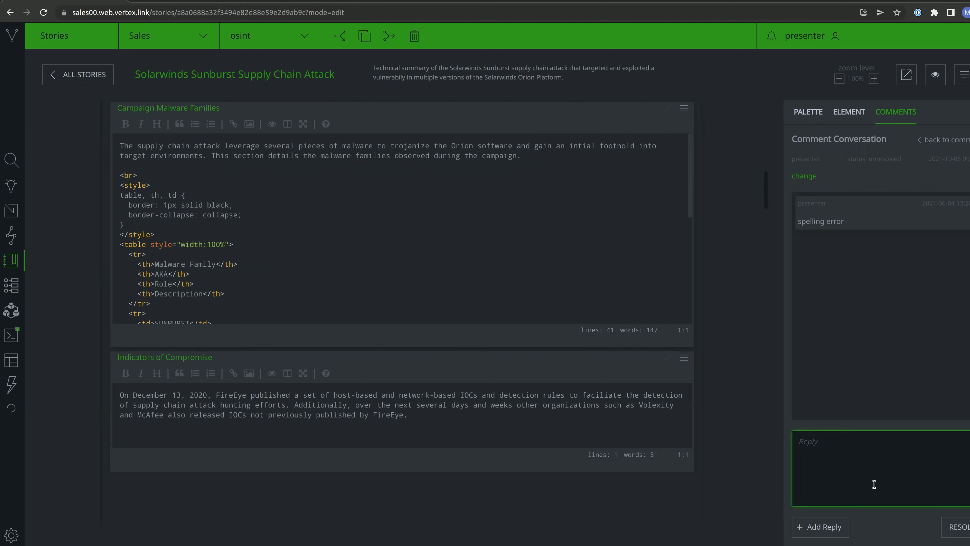
pyautogui.click(956, 529)
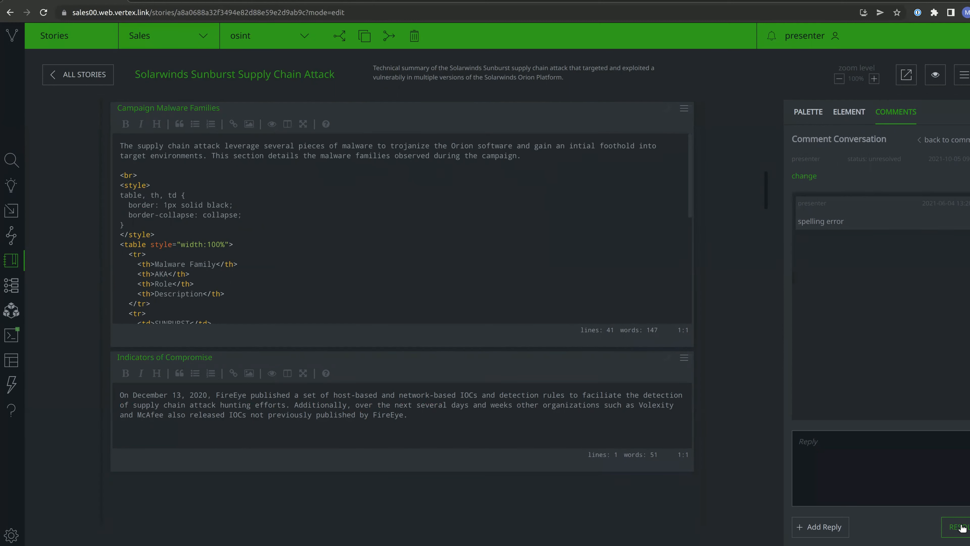
pyautogui.click(813, 112)
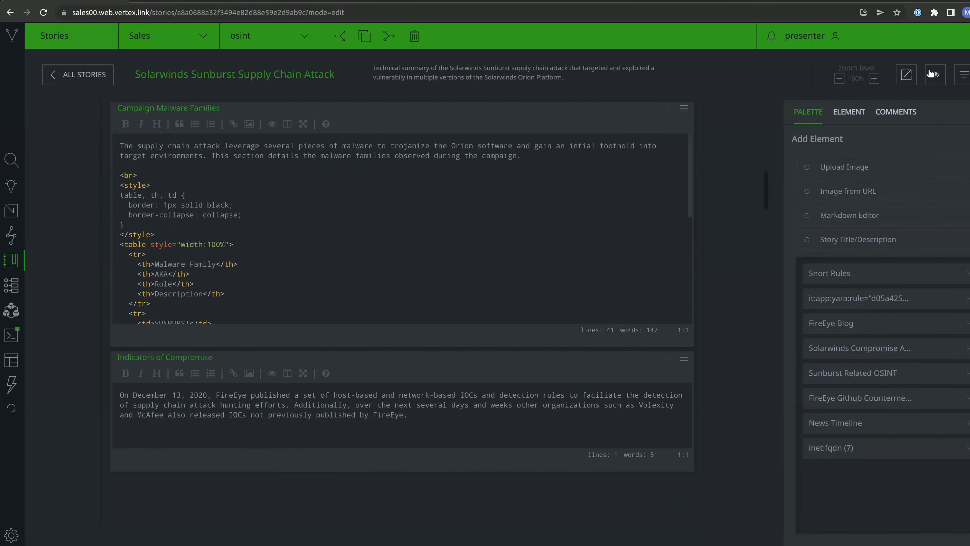
# - Preview the story and review its user permissions, available permission levels and role permissions in the story settings
pyautogui.click(934, 74)
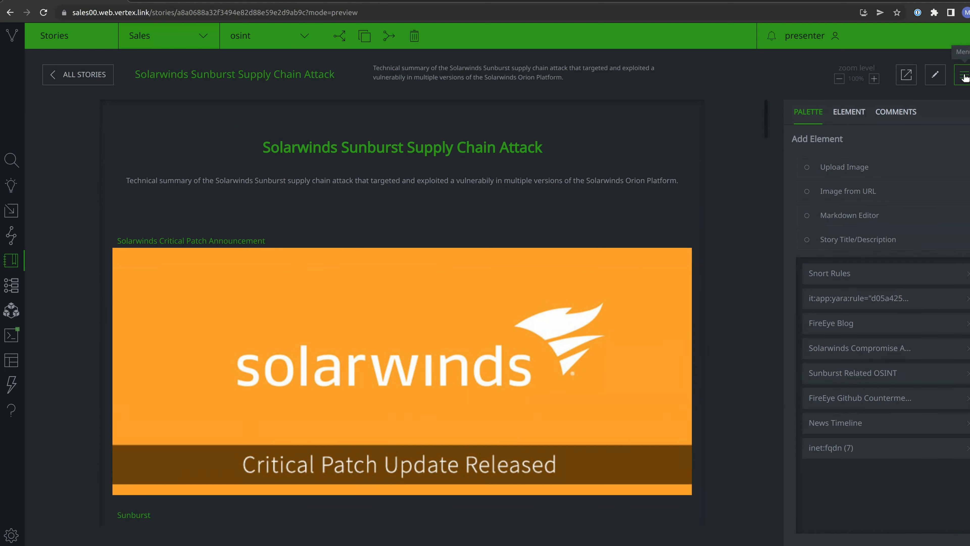
pyautogui.click(964, 76)
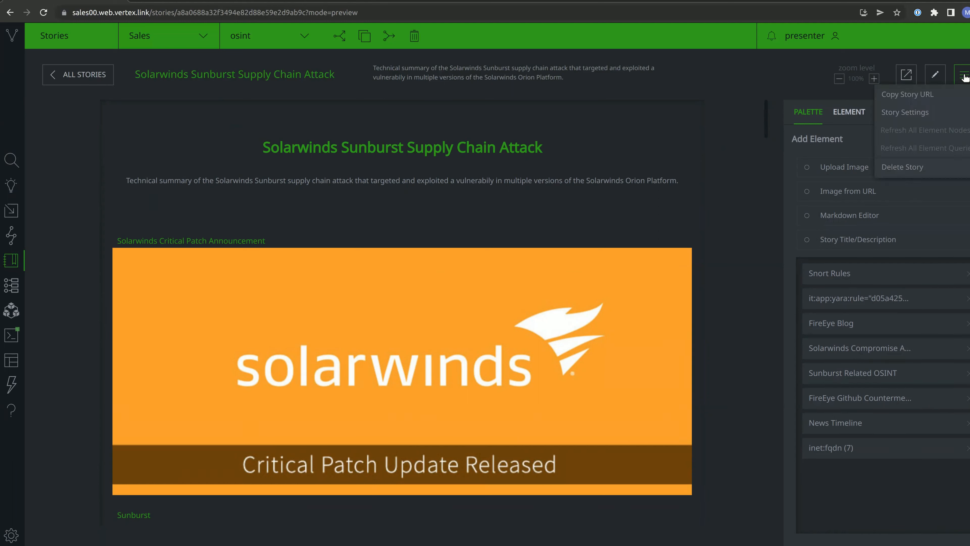
pyautogui.click(921, 112)
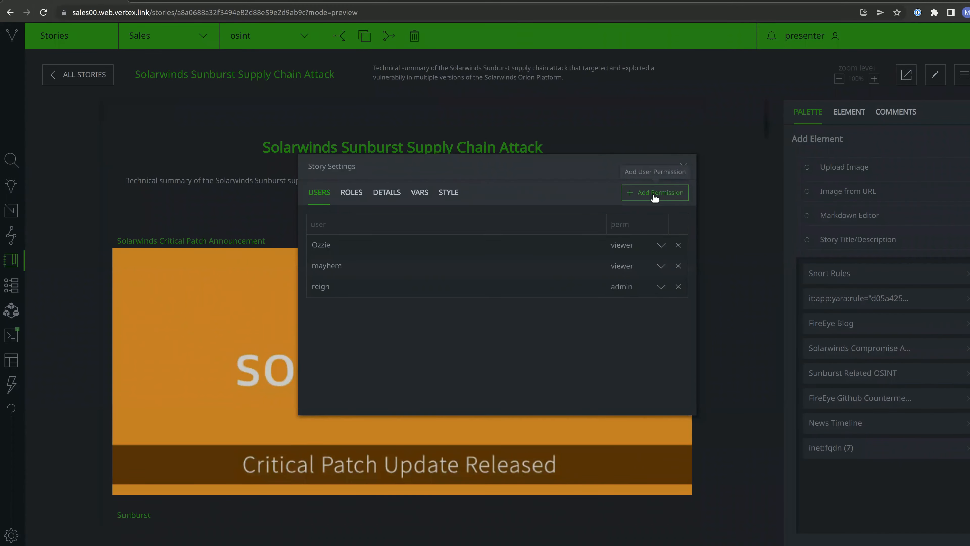
pyautogui.click(663, 247)
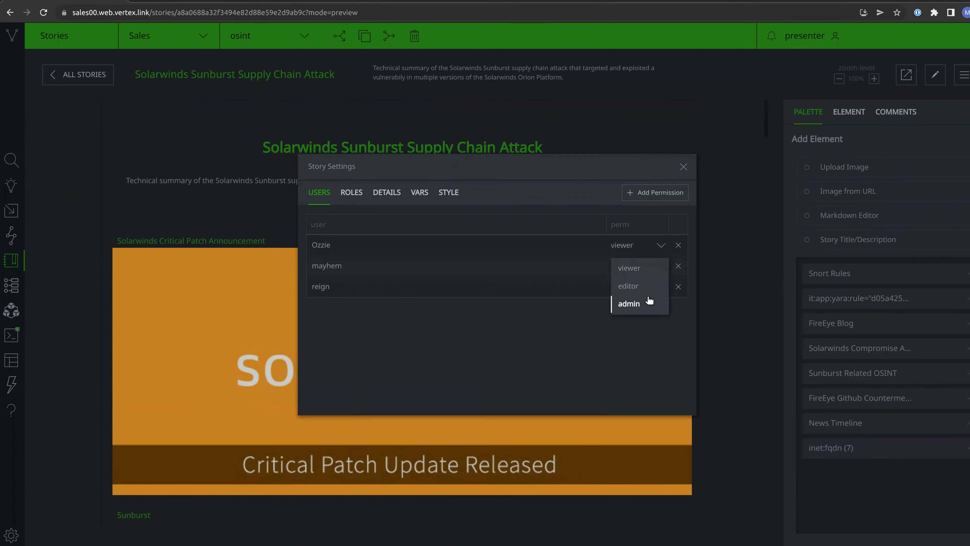
pyautogui.click(546, 172)
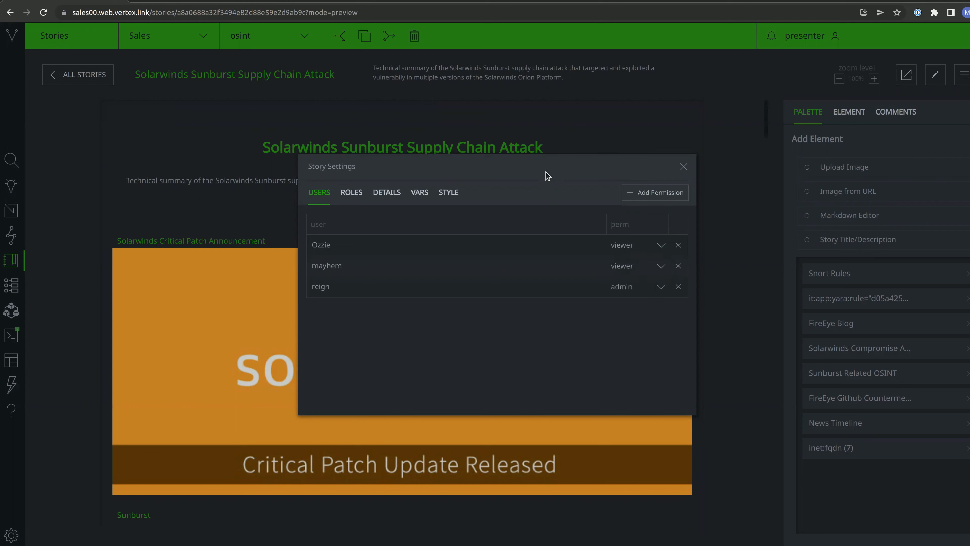
pyautogui.click(358, 193)
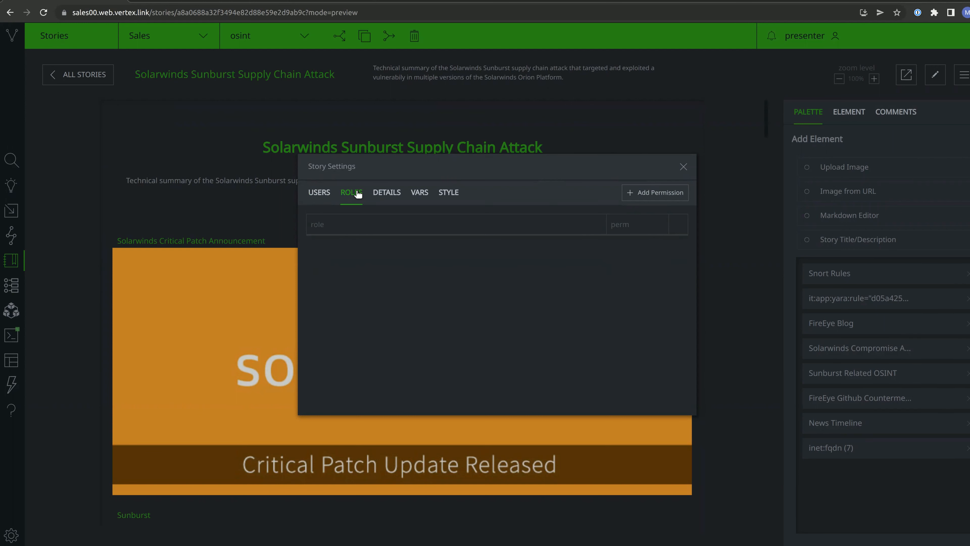
pyautogui.click(683, 169)
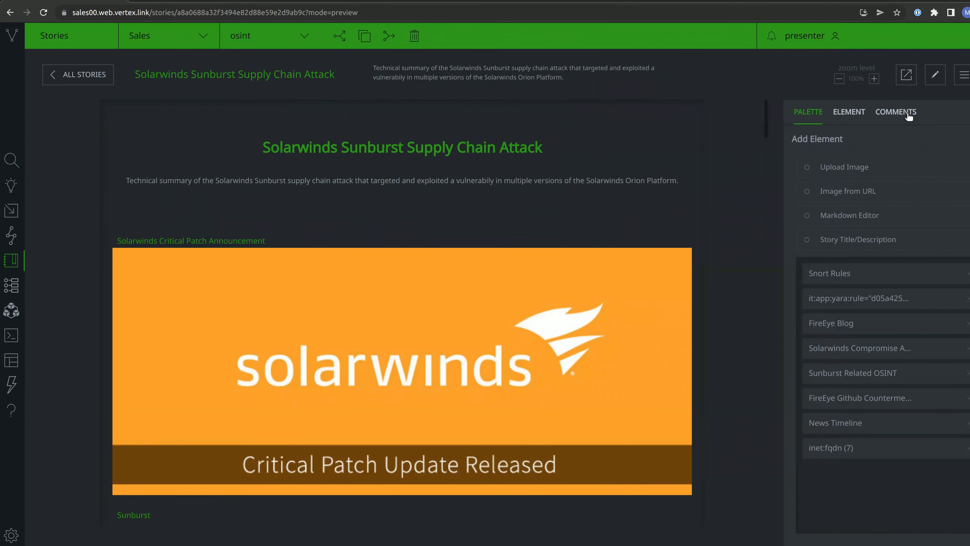
# - Bring up the story's print preview for saving it as a PDF, then cancel without saving
pyautogui.click(909, 81)
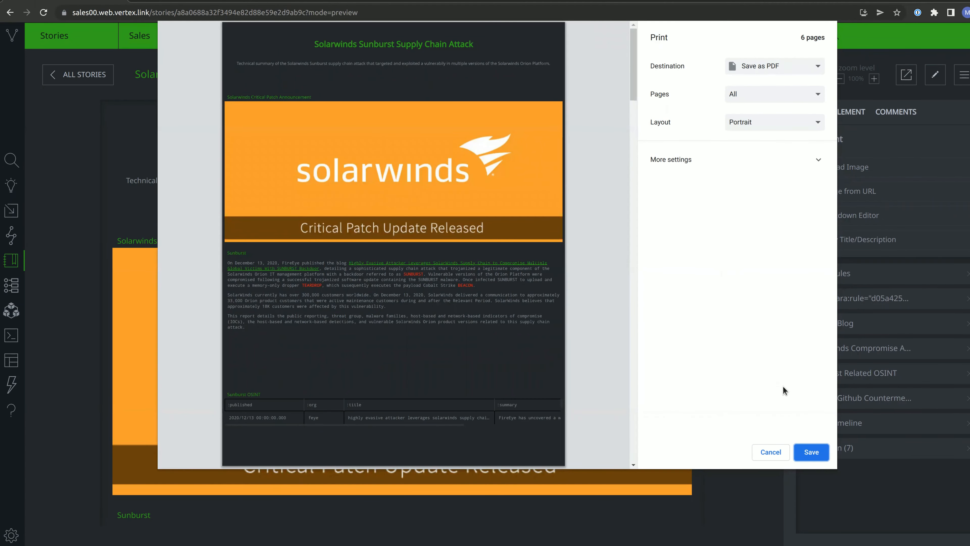
pyautogui.click(777, 454)
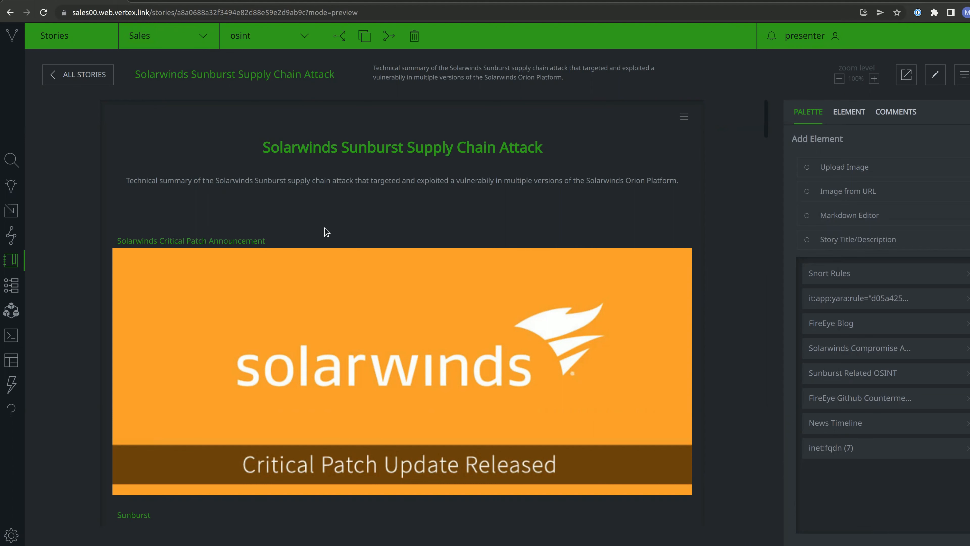
# - Return to Research, switch the results to the Tabular display mode and run the query #vtx.story.nightwatch
pyautogui.click(12, 158)
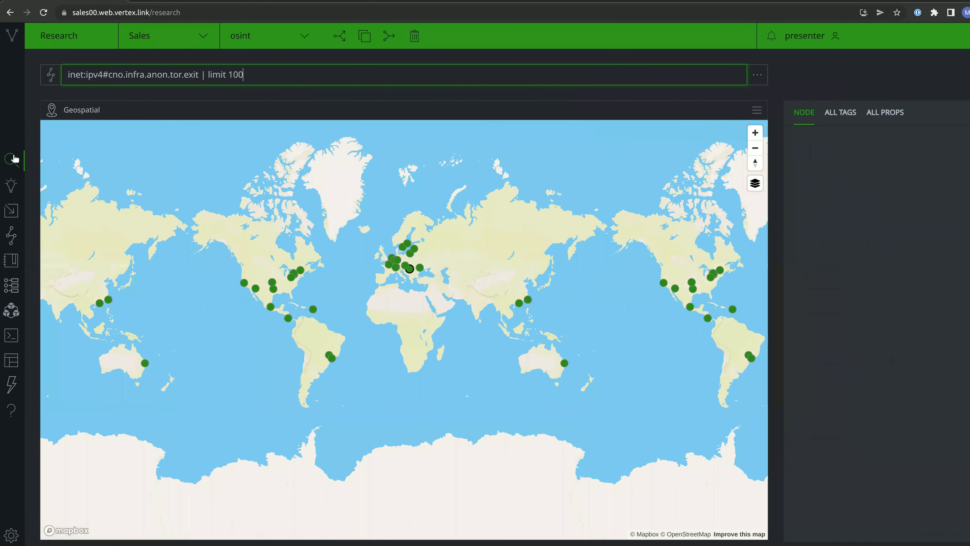
pyautogui.click(74, 111)
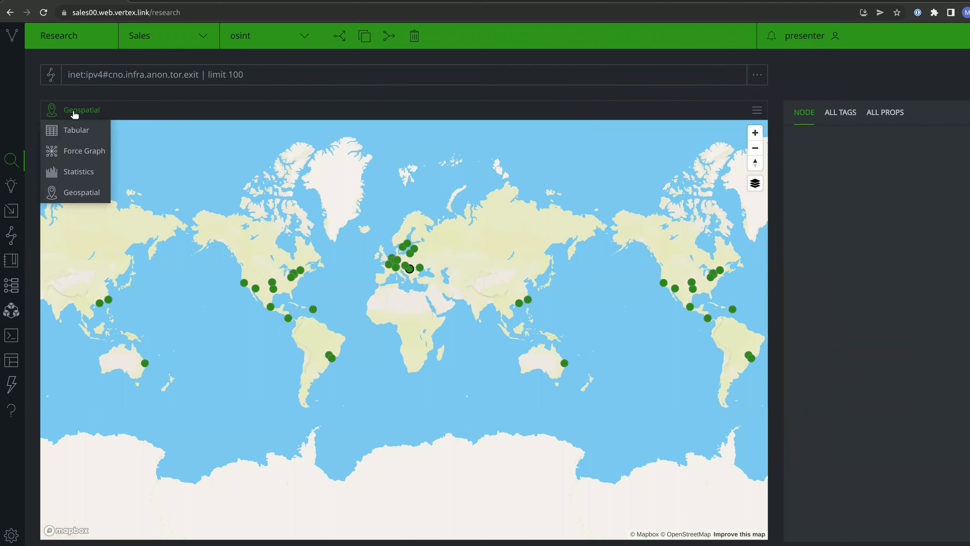
pyautogui.click(75, 130)
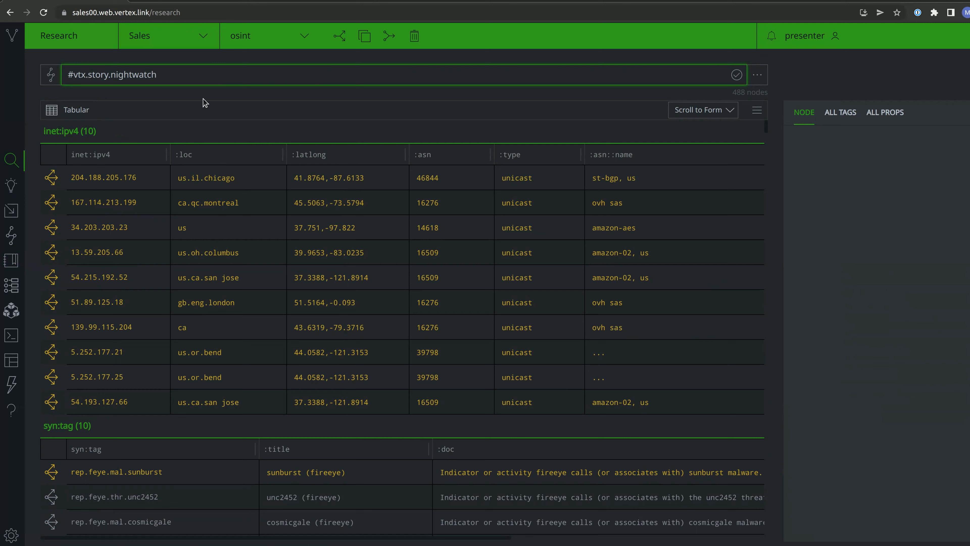
# - Export the #vtx.story.nightwatch query to a .nodes file with all tags included, and view the option for importing nodes files
pyautogui.click(757, 77)
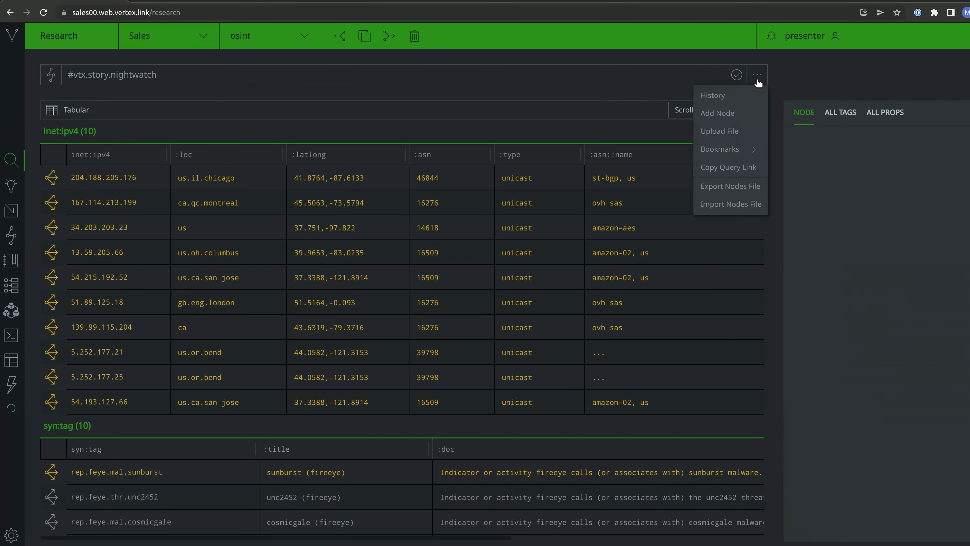
pyautogui.click(730, 187)
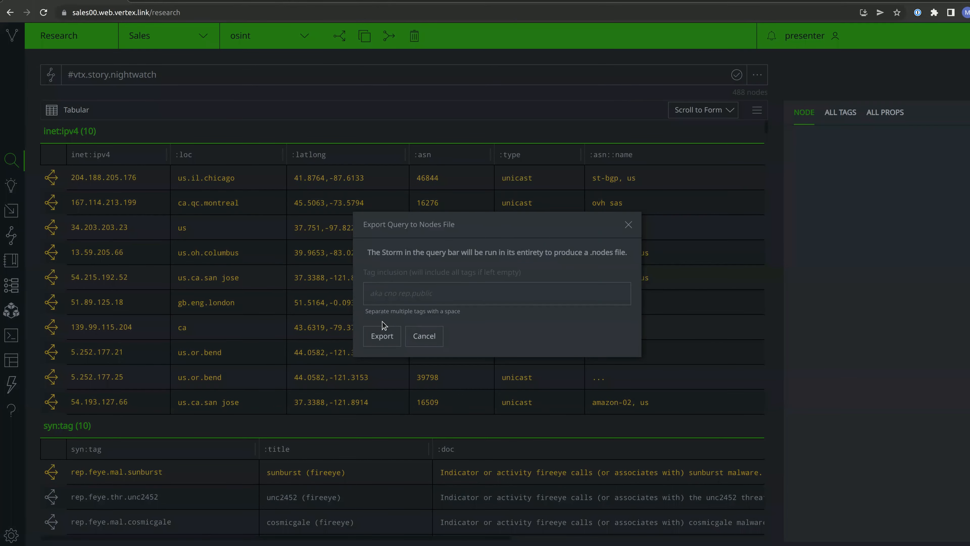
pyautogui.click(381, 336)
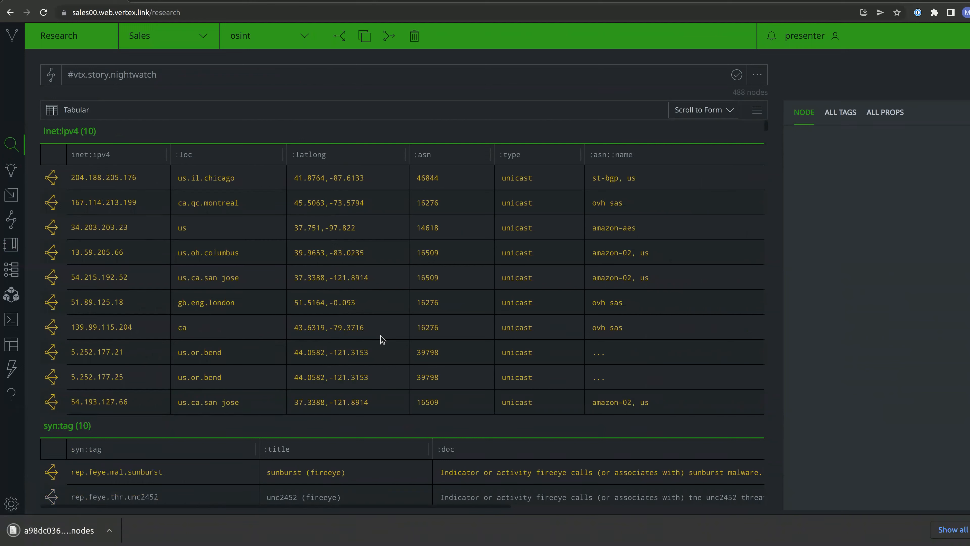
pyautogui.click(757, 75)
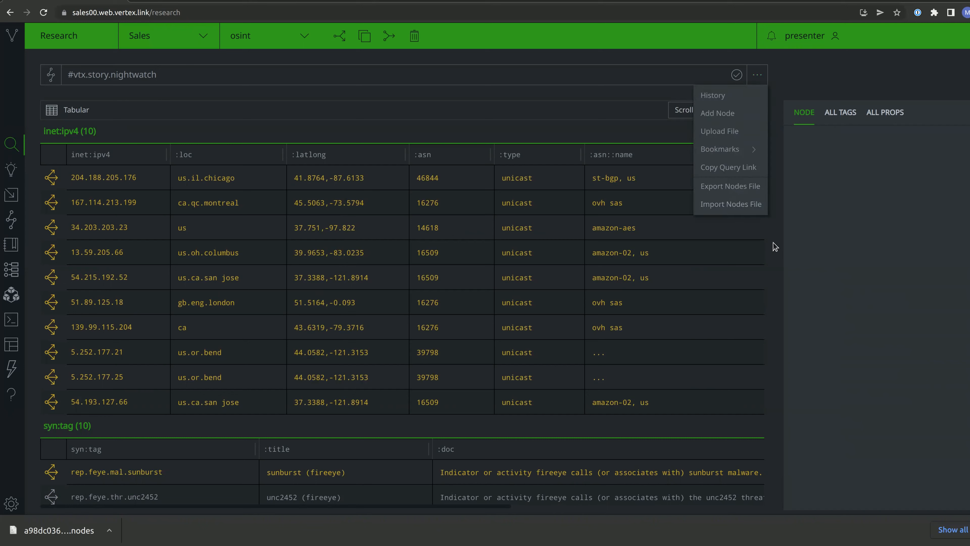
pyautogui.click(785, 244)
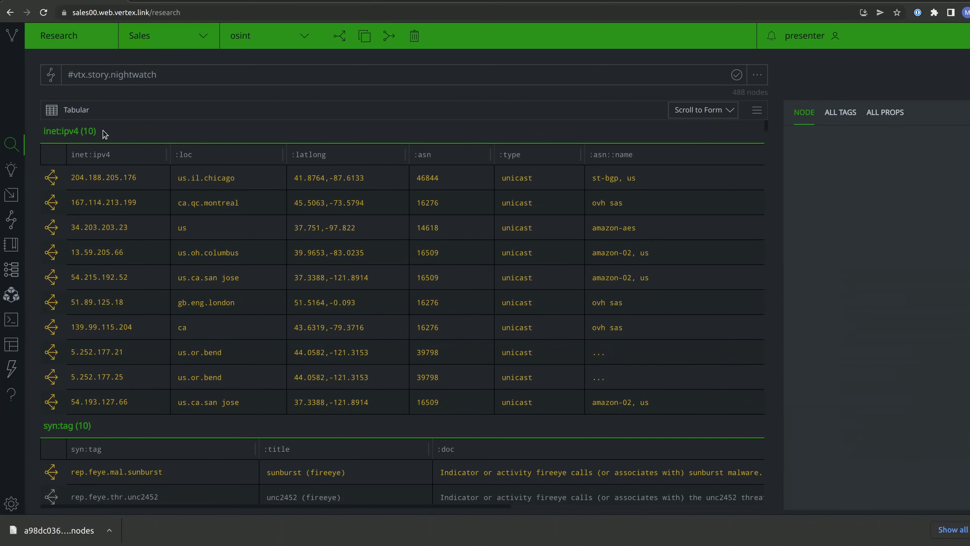
# - Export the inet:ipv4 results table as a CSV file and return to the table's first columns
pyautogui.hscroll(10, 330, 207)
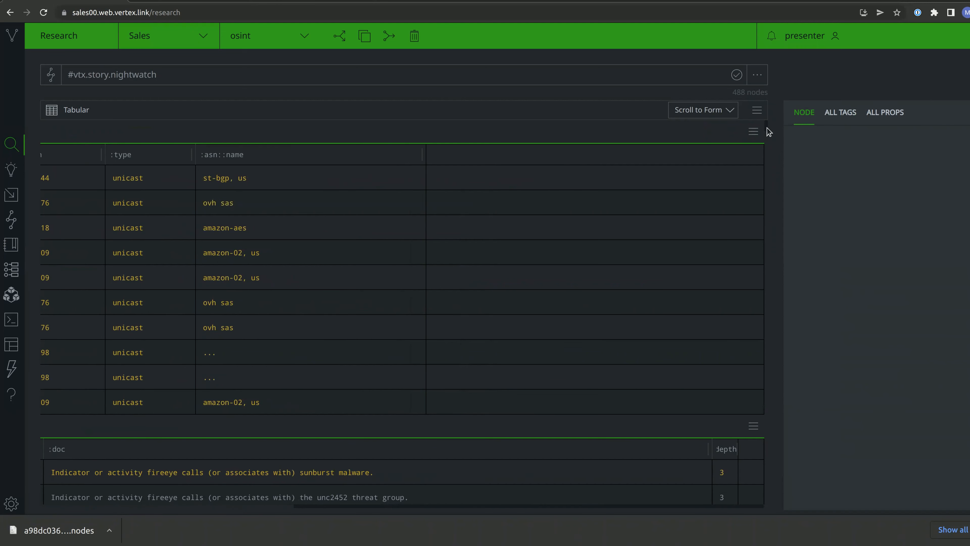
pyautogui.click(753, 131)
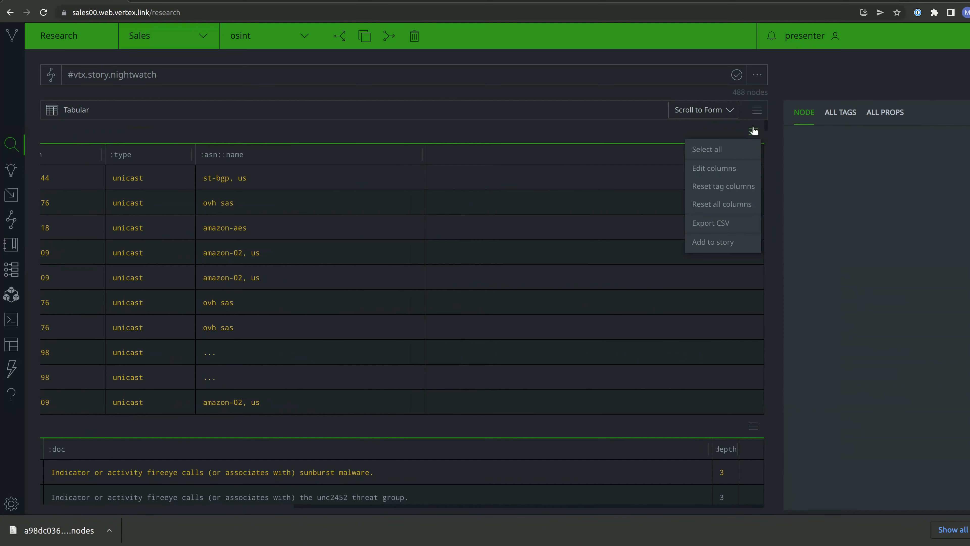
pyautogui.click(707, 222)
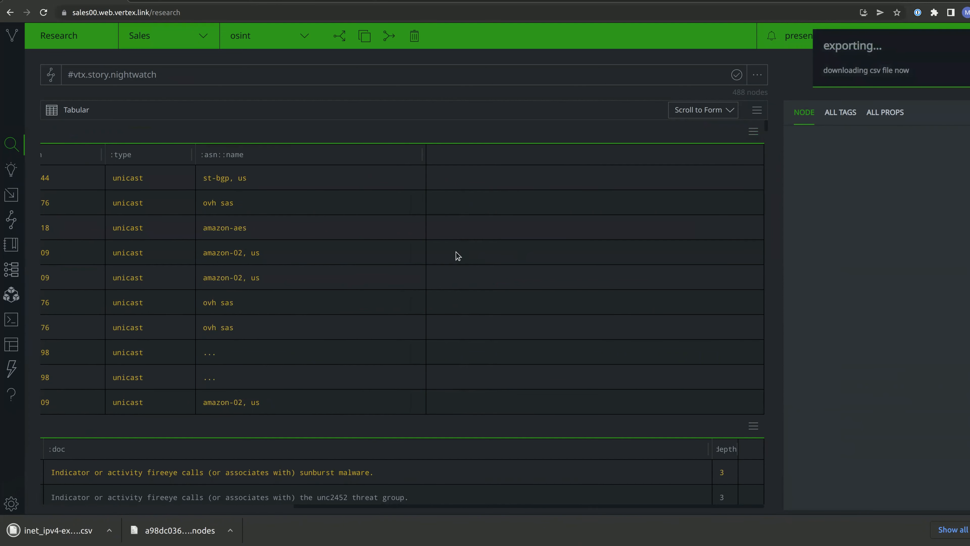
pyautogui.hscroll(-5, 456, 252)
pyautogui.hscroll(-5, 467, 256)
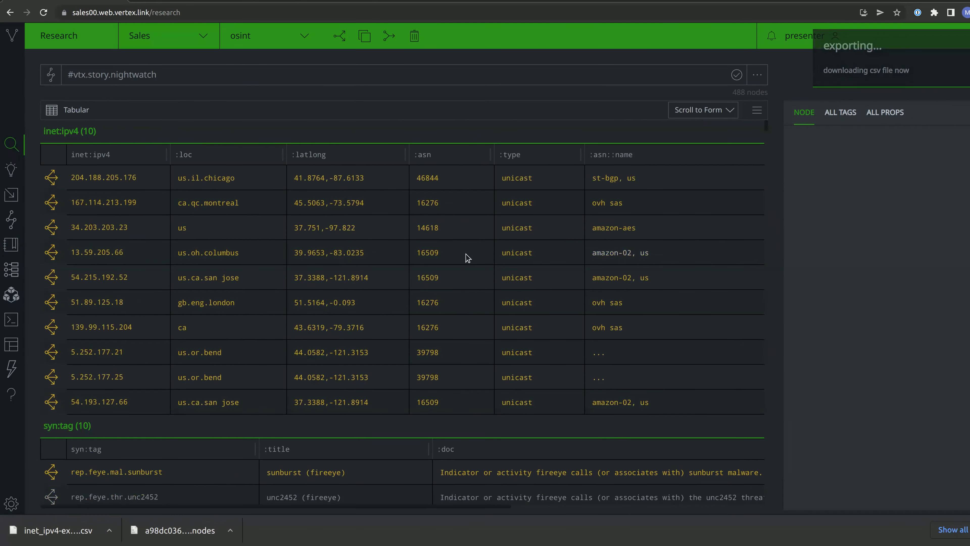